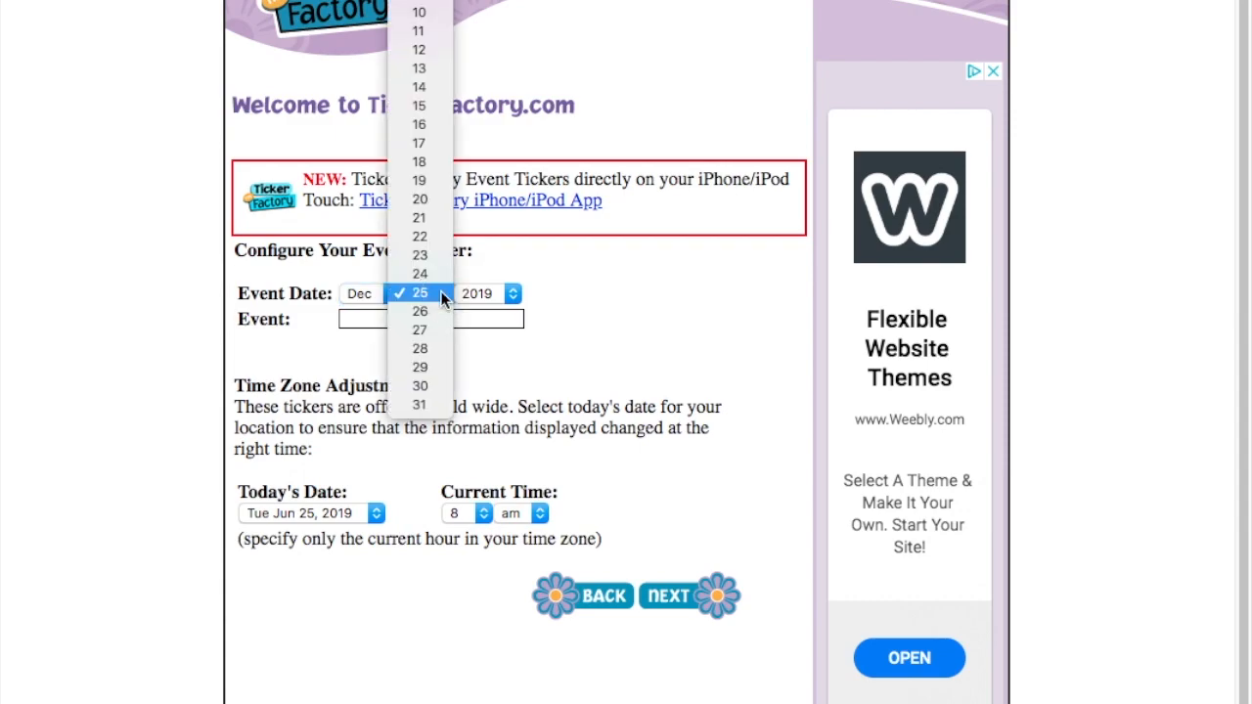
Step: Set the event date's day to 28 and its year to 2014, keeping December as the month
left_click(428, 350)
left_click(493, 290)
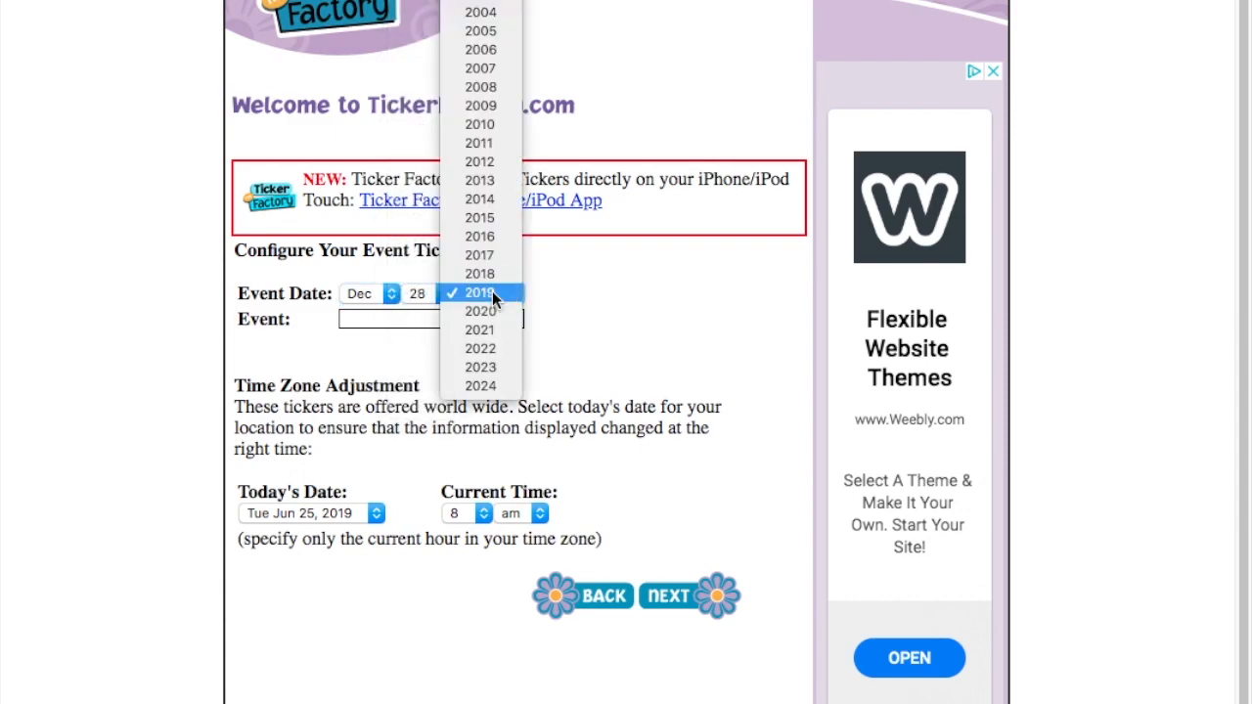
left_click(485, 201)
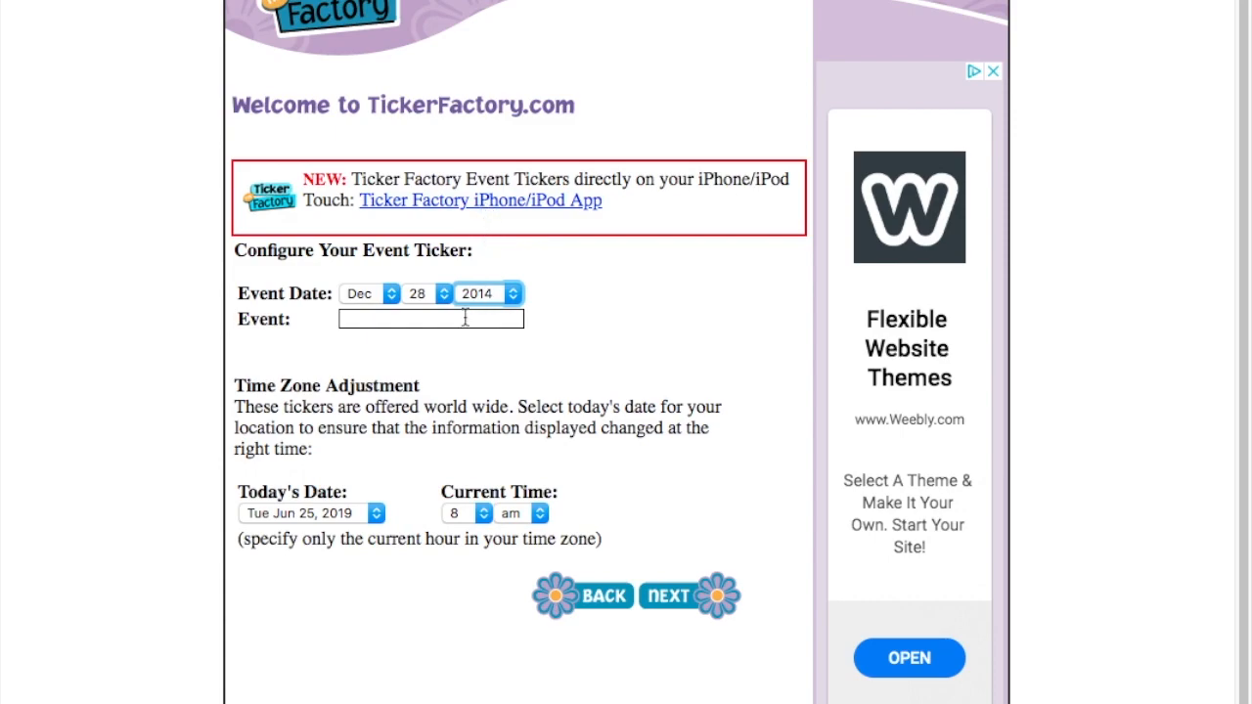
Step: Name the event "Since My New Life!" and continue to the ticker ruler selection
left_click(359, 319)
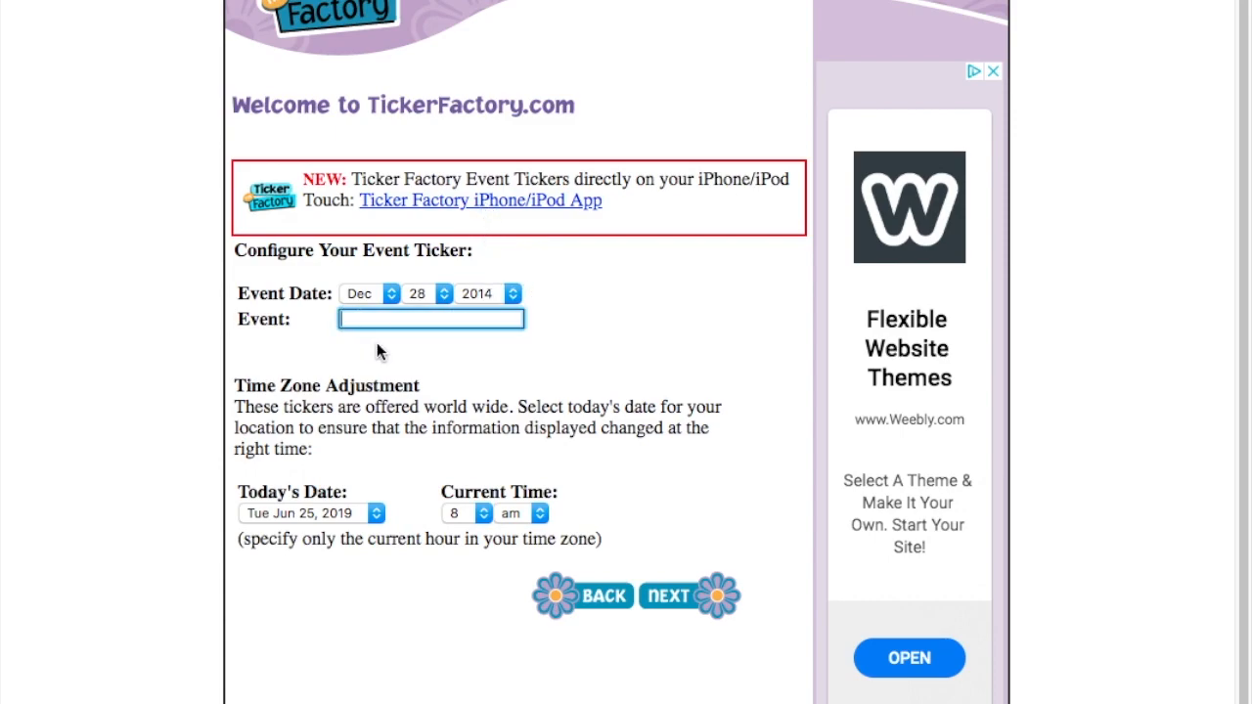
type("Since I started bu")
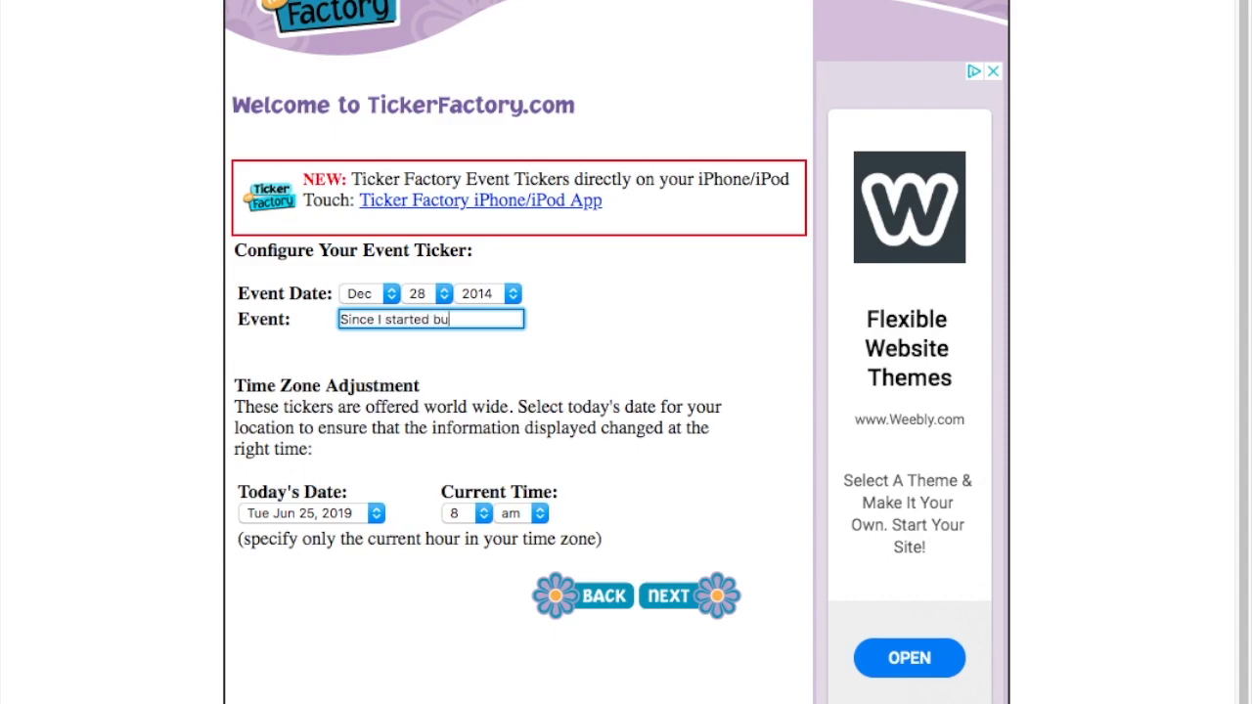
type("ilding")
key("BackSpace")
key("BackSpace")
key("BackSpace")
key("BackSpace")
key("BackSpace")
key("BackSpace")
key("BackSpace")
key("BackSpace")
key("BackSpace")
key("BackSpace")
key("BackSpace")
key("BackSpace")
key("BackSpace")
key("BackSpace")
key("BackSpace")
key("BackSpace")
type("My New Life!")
left_click(677, 604)
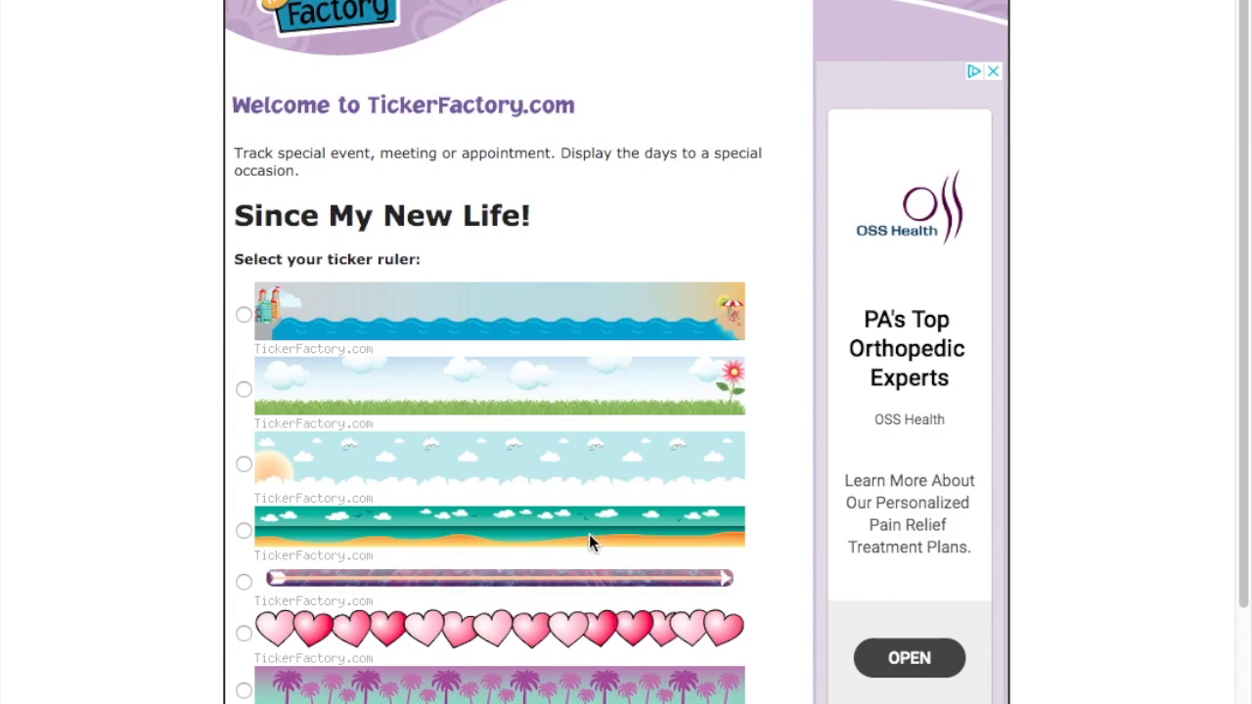
Step: Choose the ruler with clouds, green grass and a bare end from design page 3, and continue to the sliders
scroll(588, 541, "down", 1)
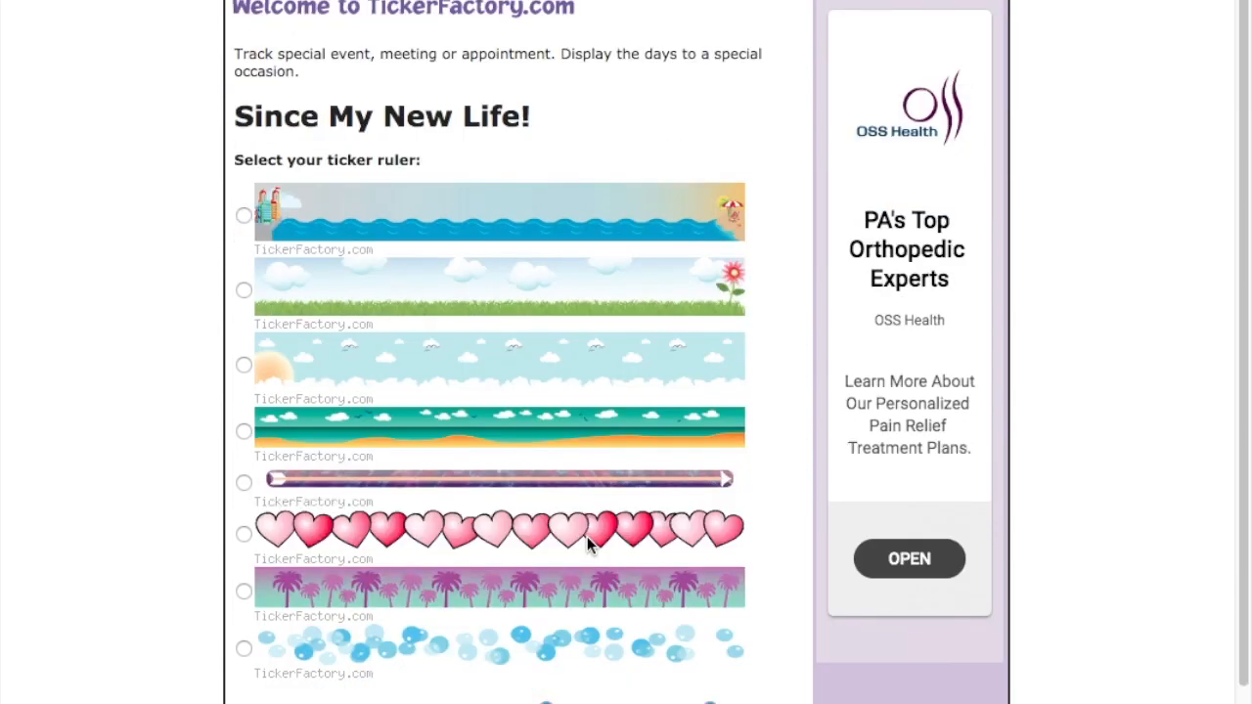
scroll(587, 546, "down", 1)
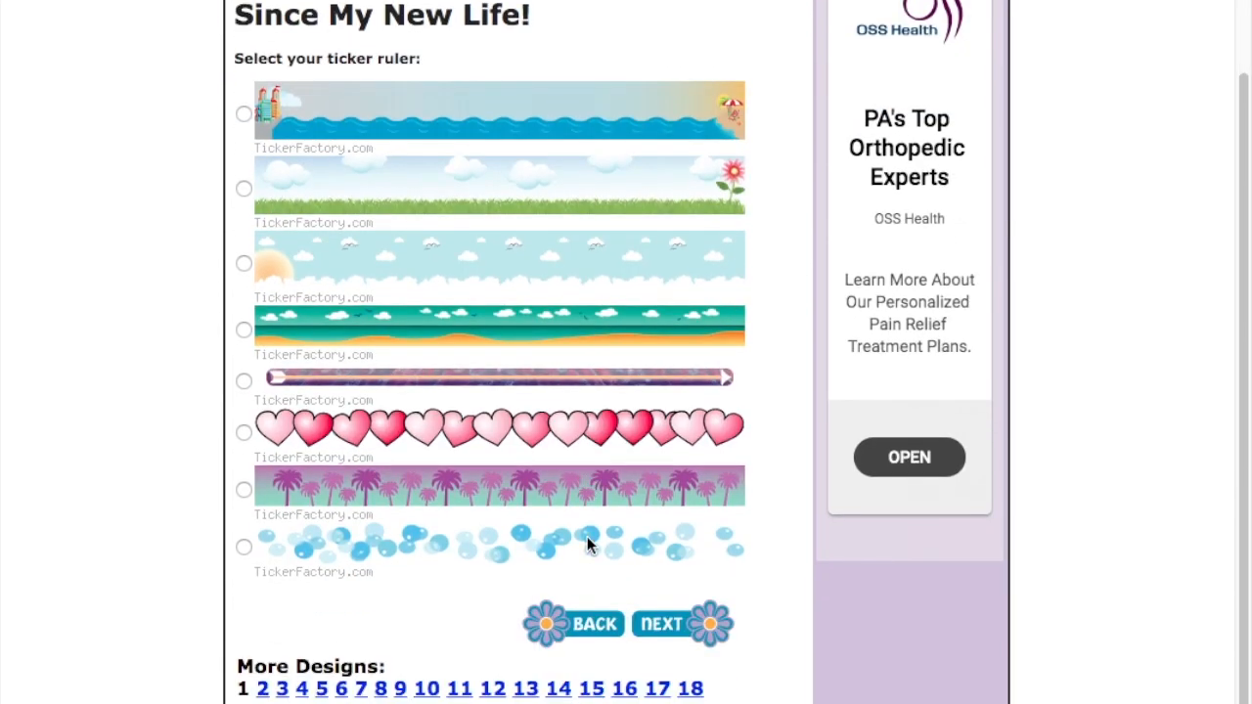
left_click(262, 690)
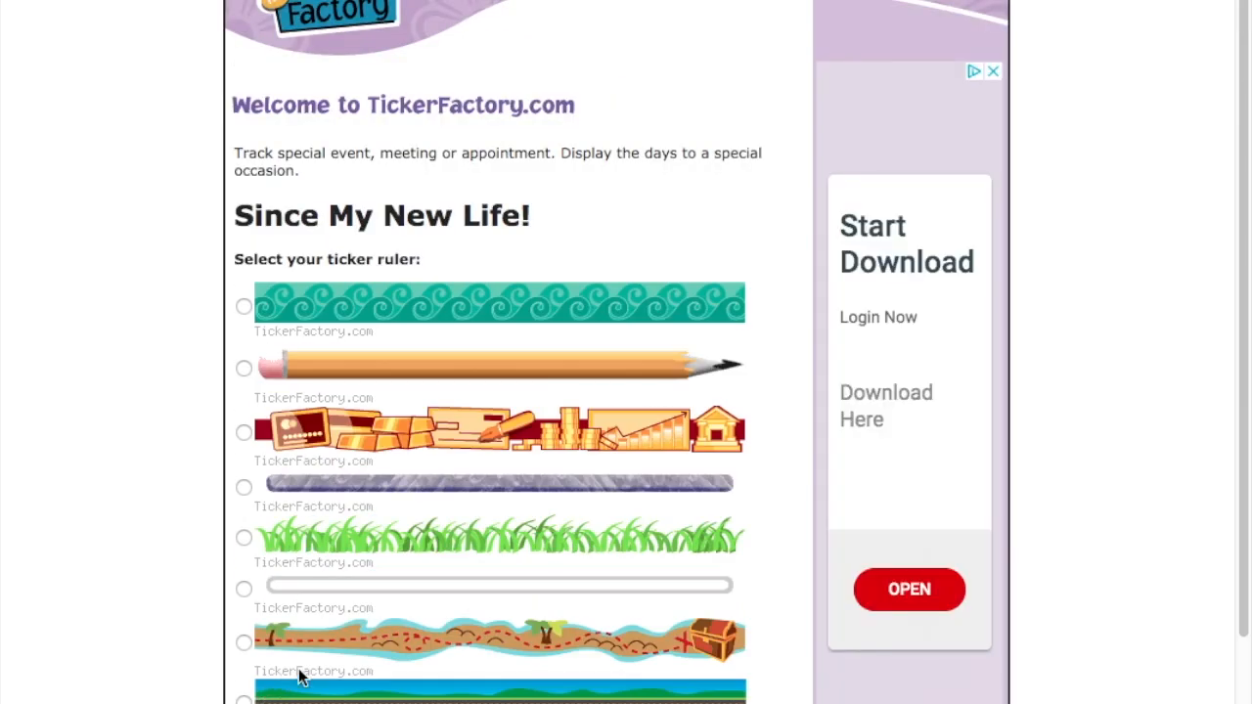
scroll(489, 600, "down", 1)
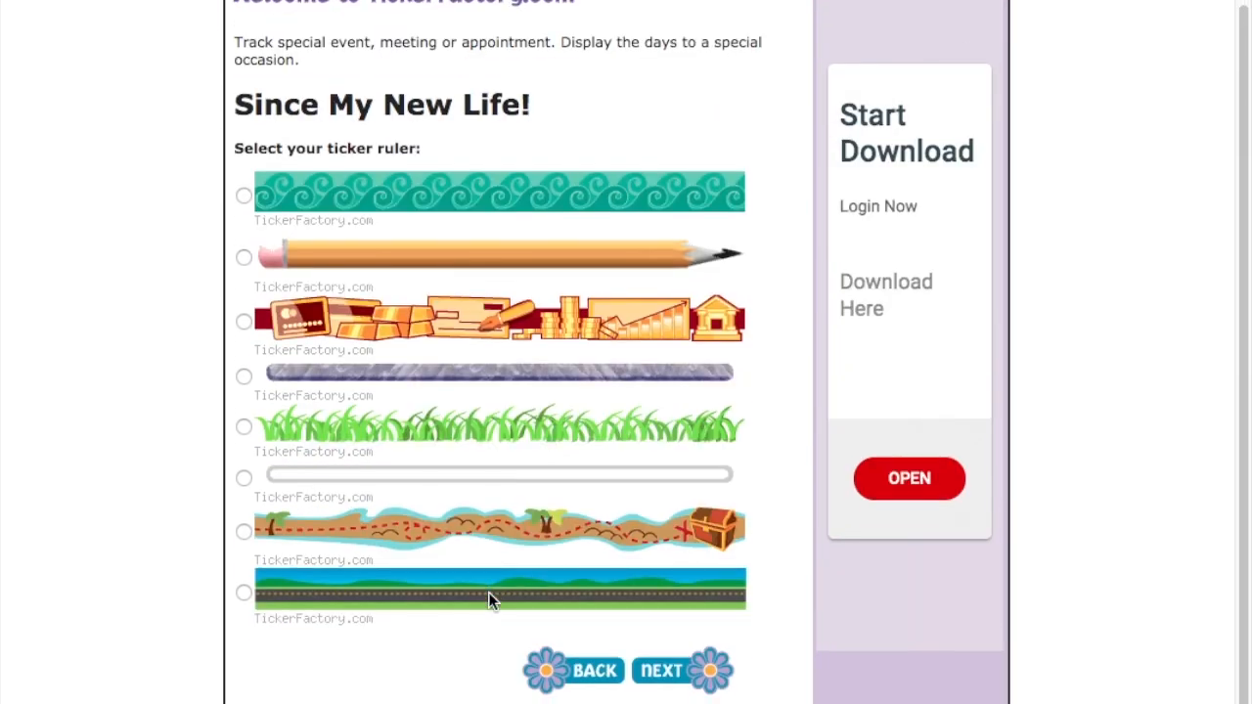
scroll(408, 626, "down", 1)
left_click(281, 677)
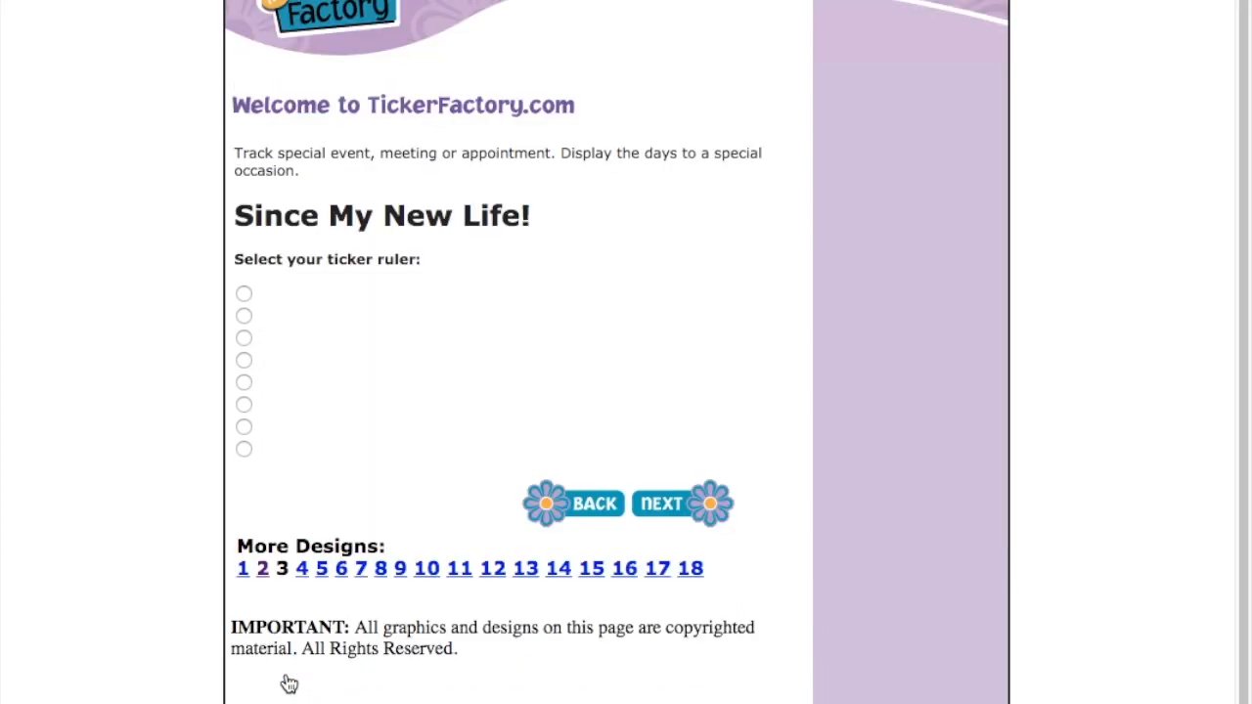
left_click(243, 439)
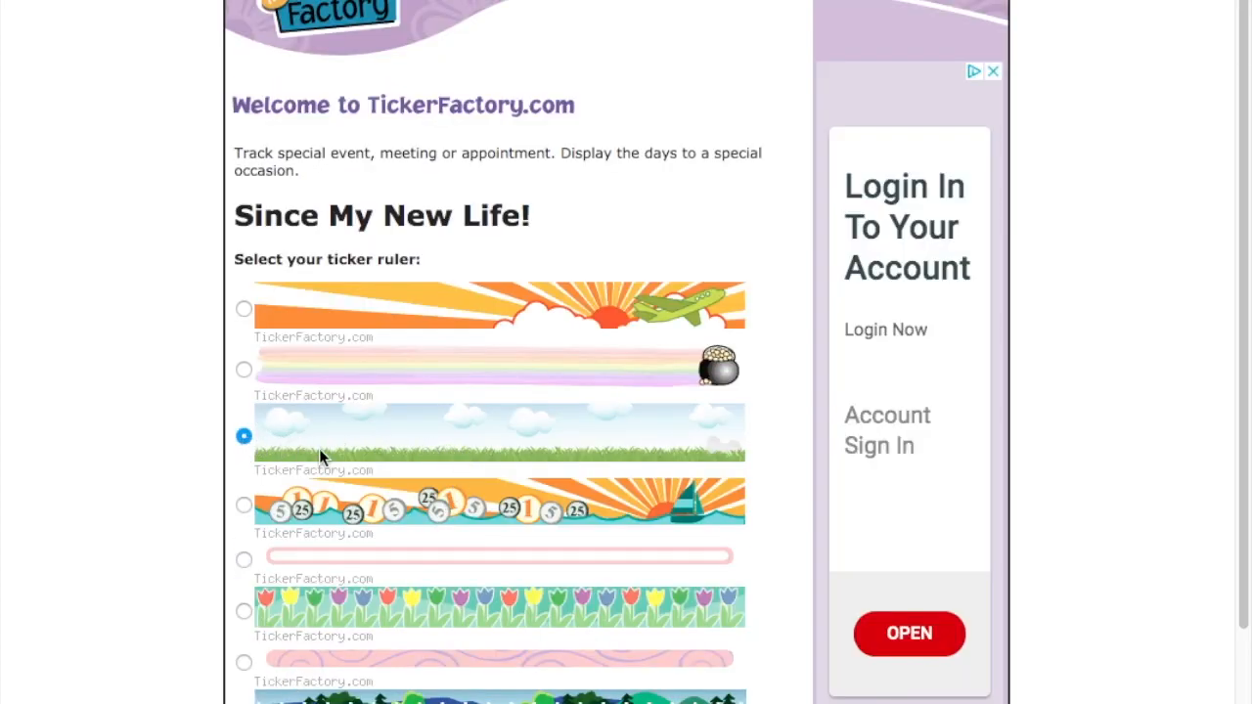
scroll(517, 509, "down", 1)
scroll(517, 507, "down", 3)
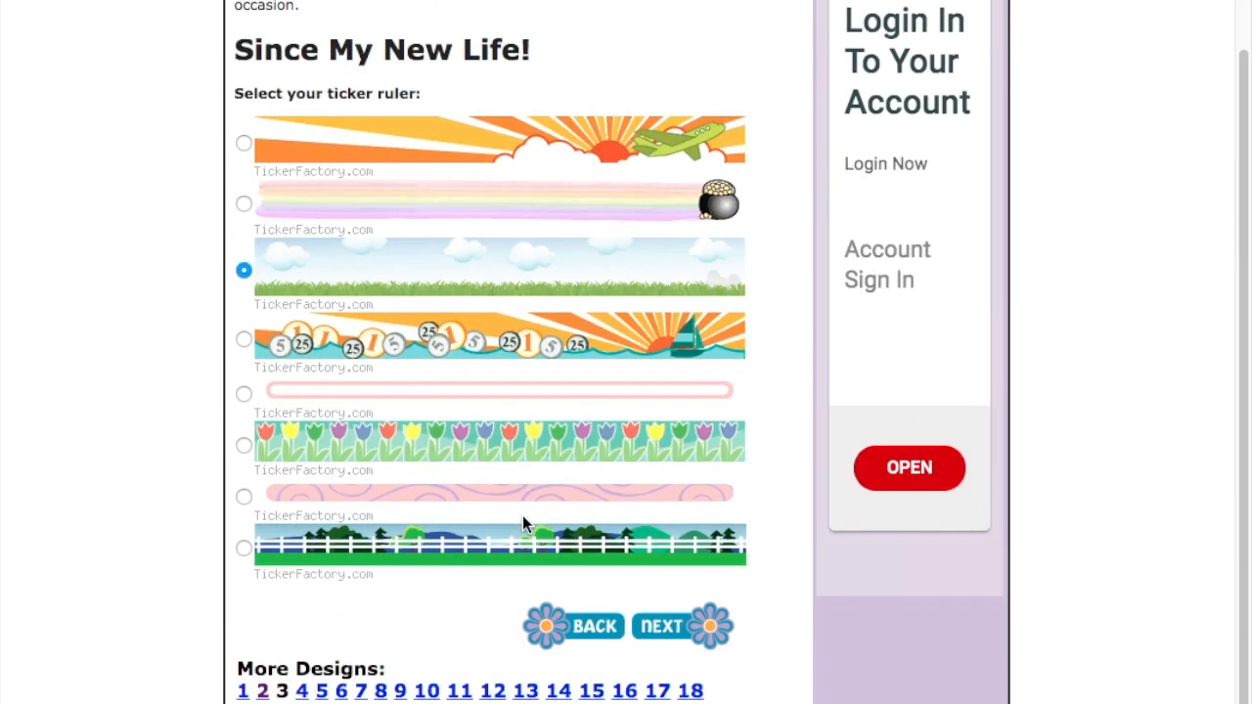
left_click(677, 627)
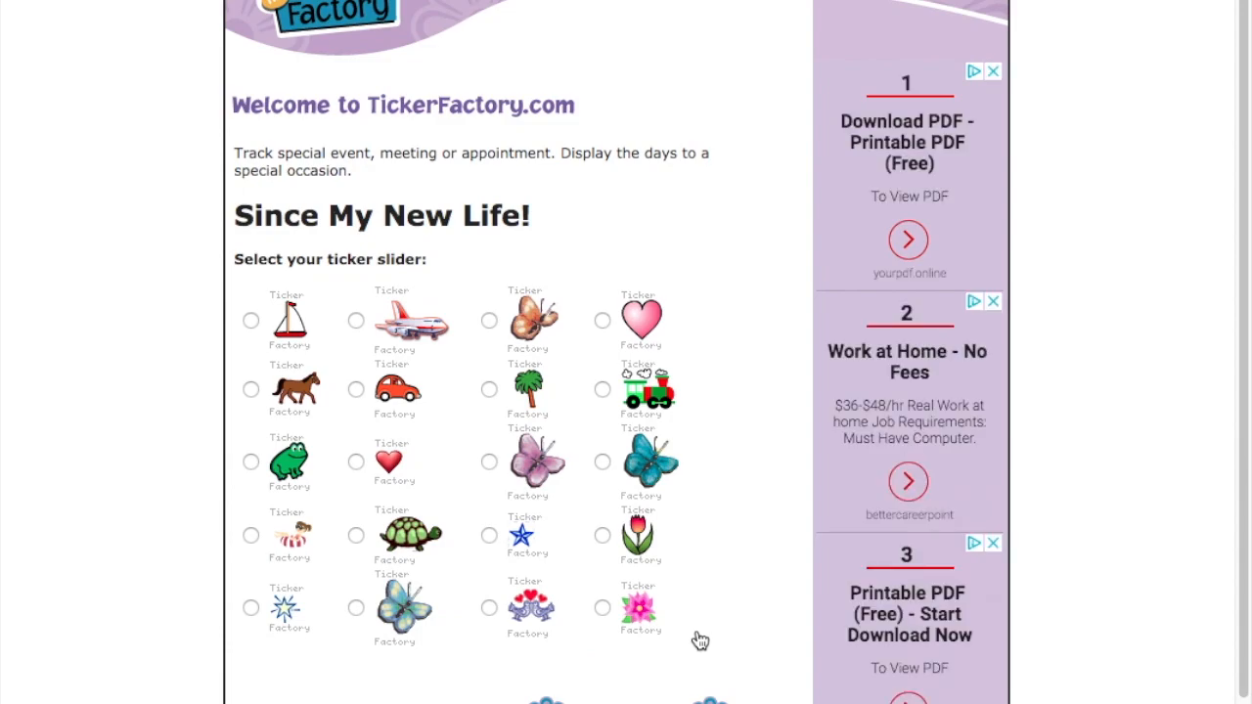
Step: Browse the further slider designs, choose the blue-grey butterfly as the ticker slider, and generate the finished ticker
scroll(467, 682, "down", 1)
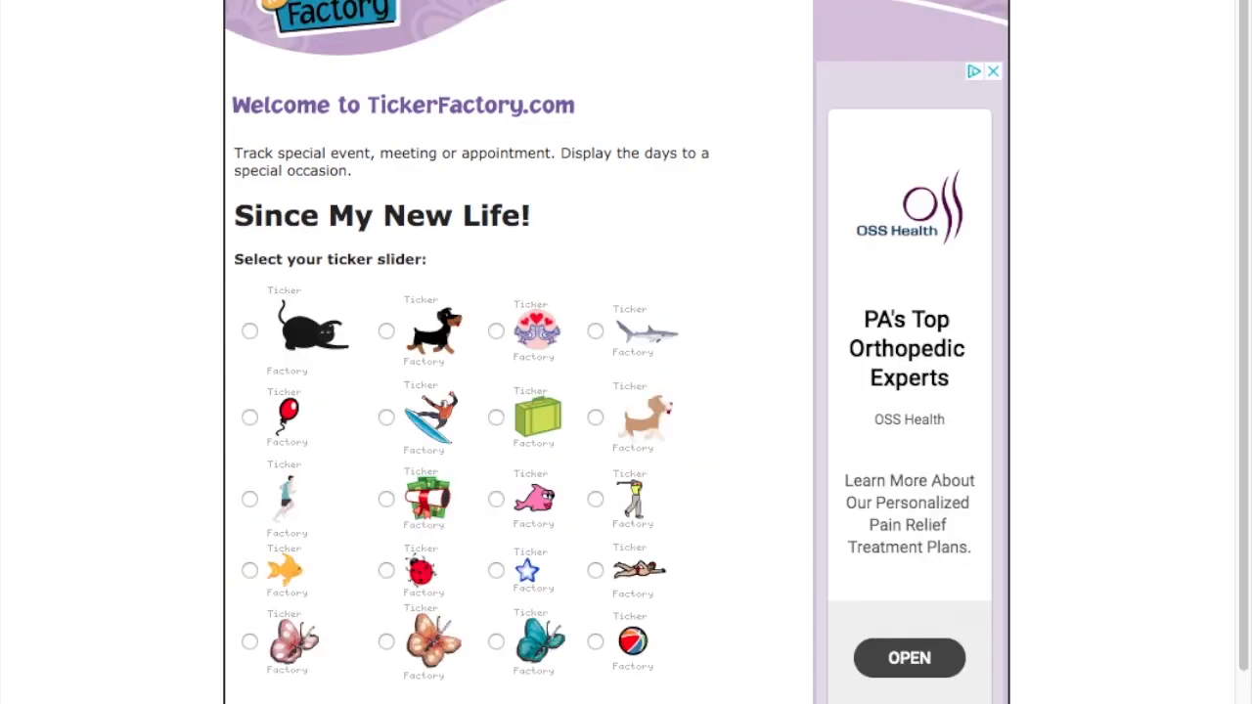
scroll(447, 665, "down", 3)
left_click(438, 663)
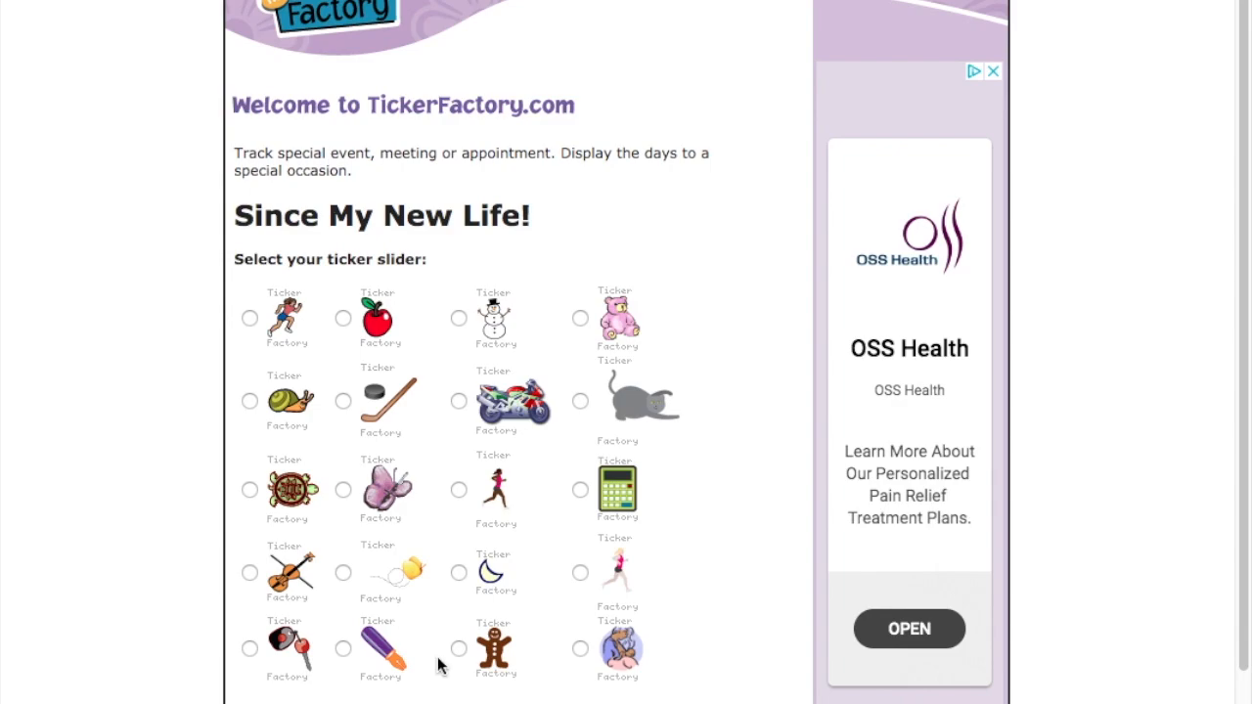
scroll(439, 665, "down", 3)
scroll(450, 671, "down", 1)
left_click(457, 674)
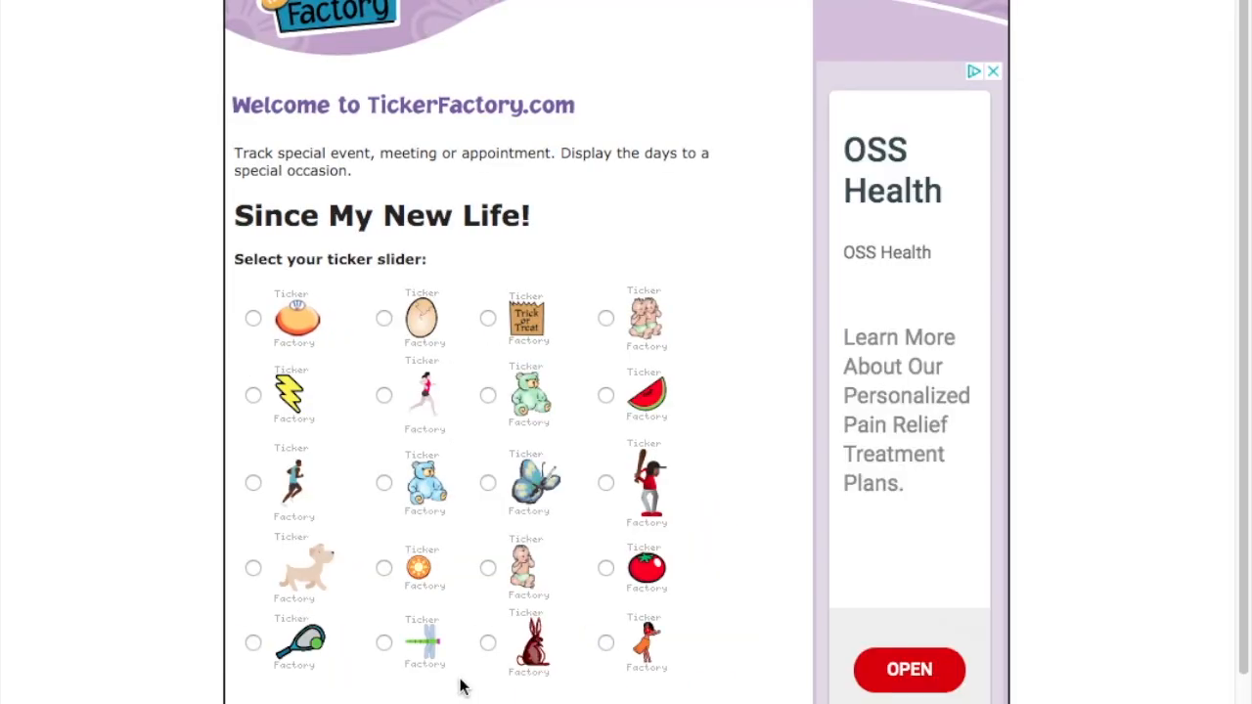
left_click(487, 484)
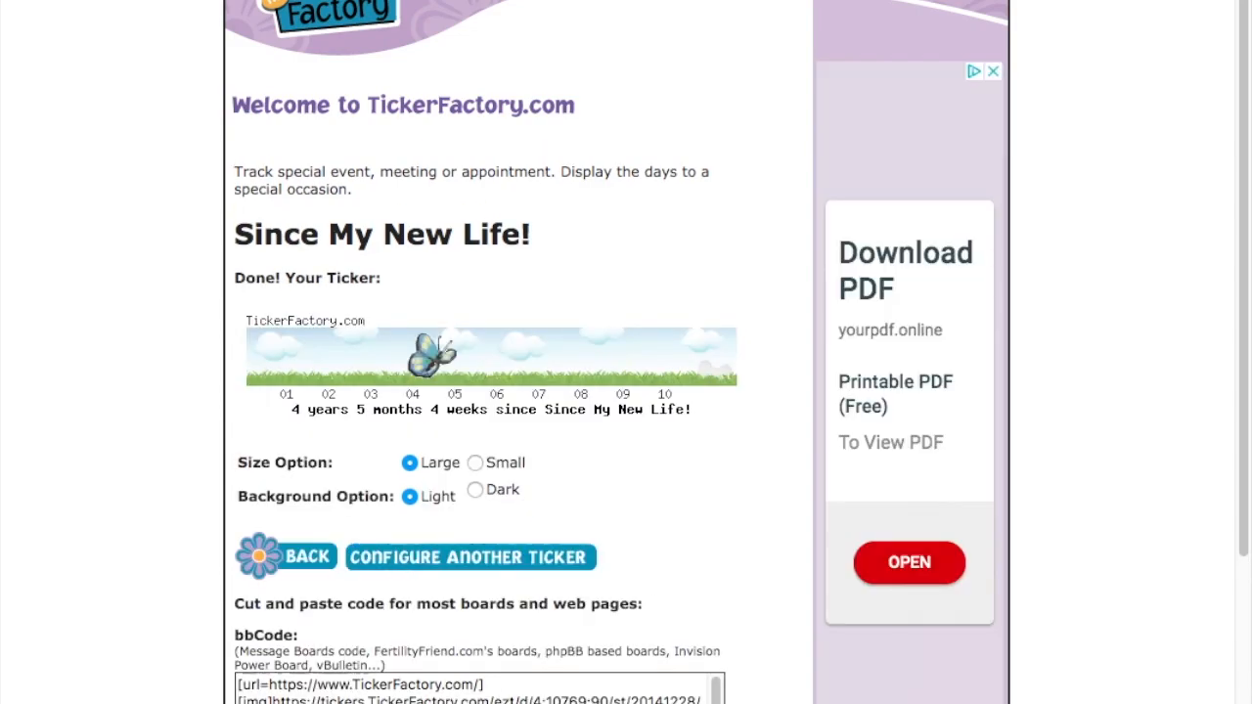
Step: Preview the ticker in the Small size and with the Dark background, returning to Large and Light
left_click(474, 464)
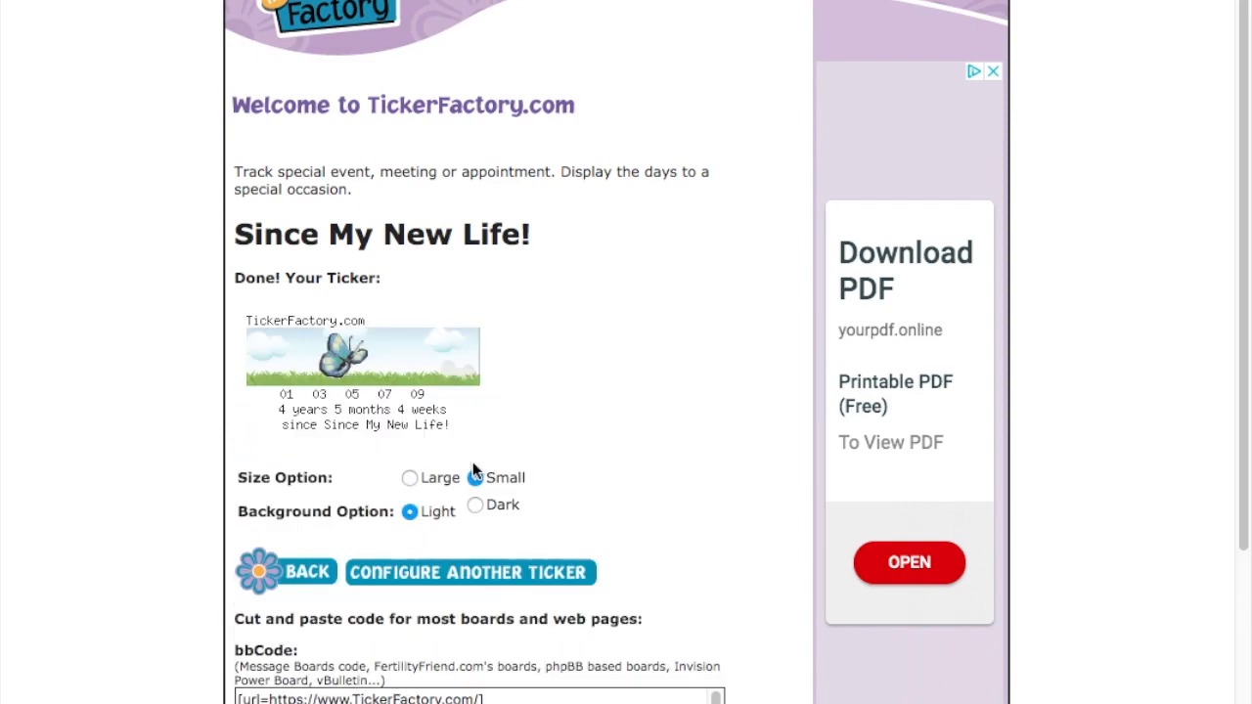
left_click(410, 478)
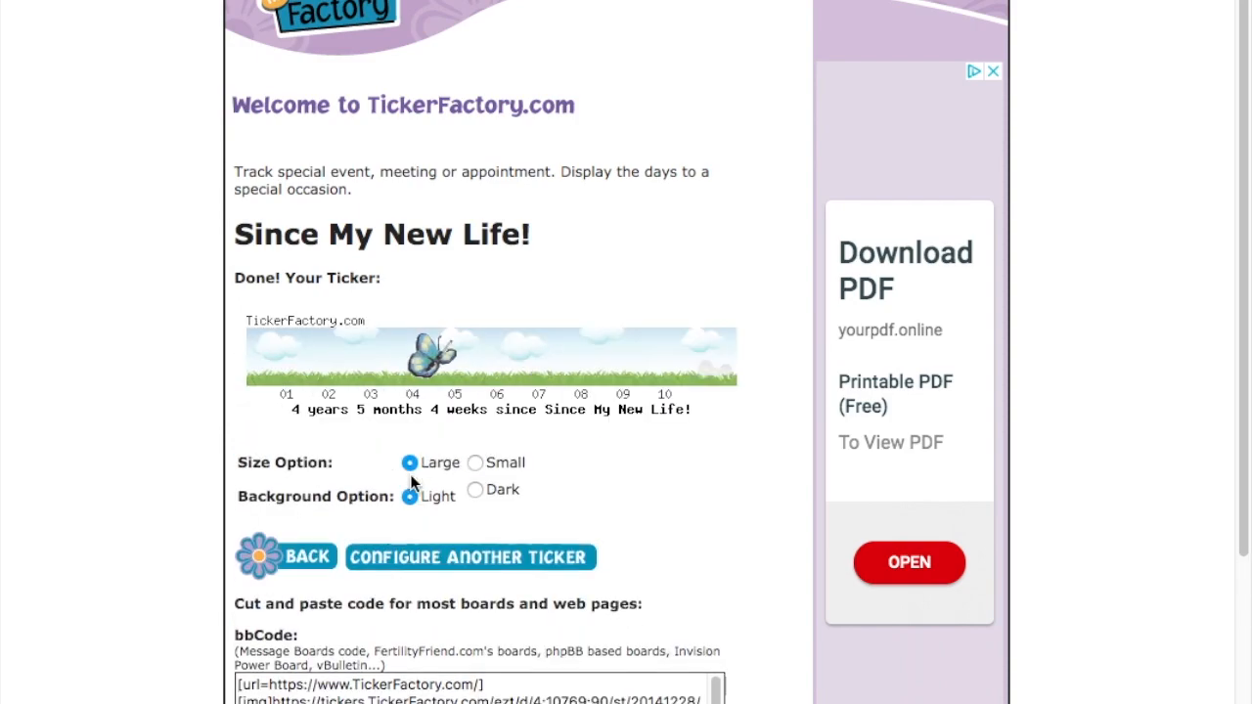
left_click(475, 491)
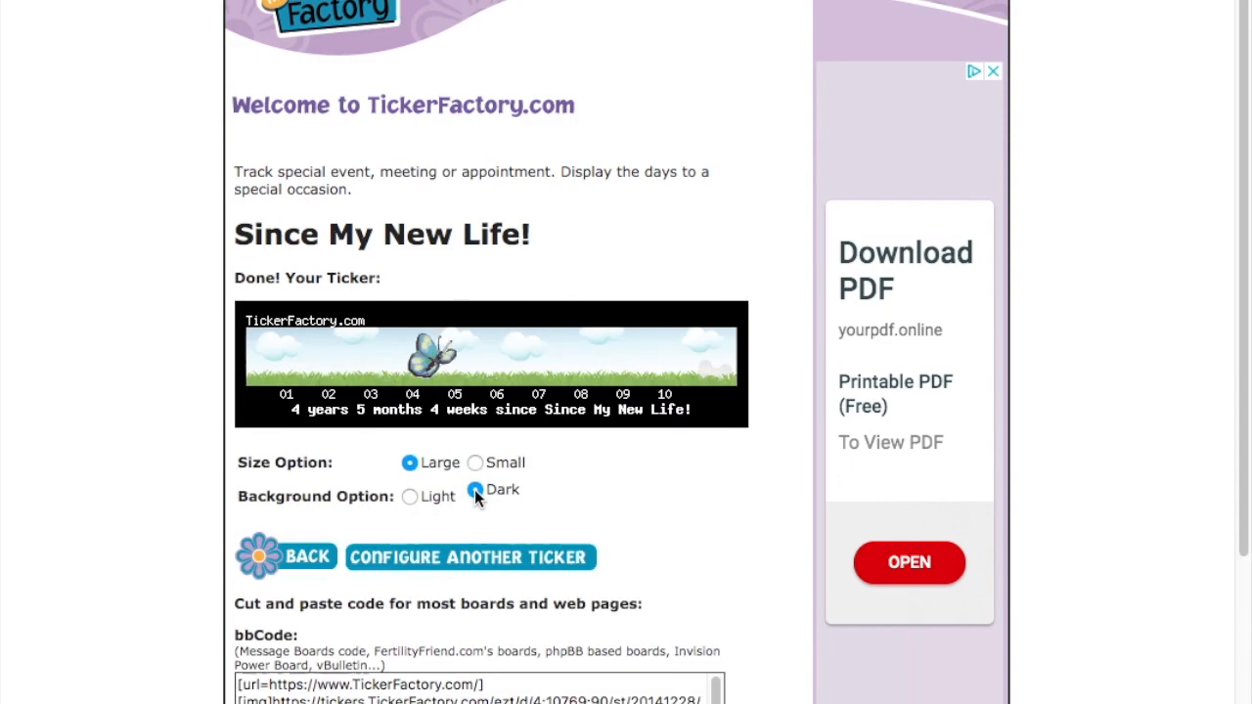
left_click(411, 498)
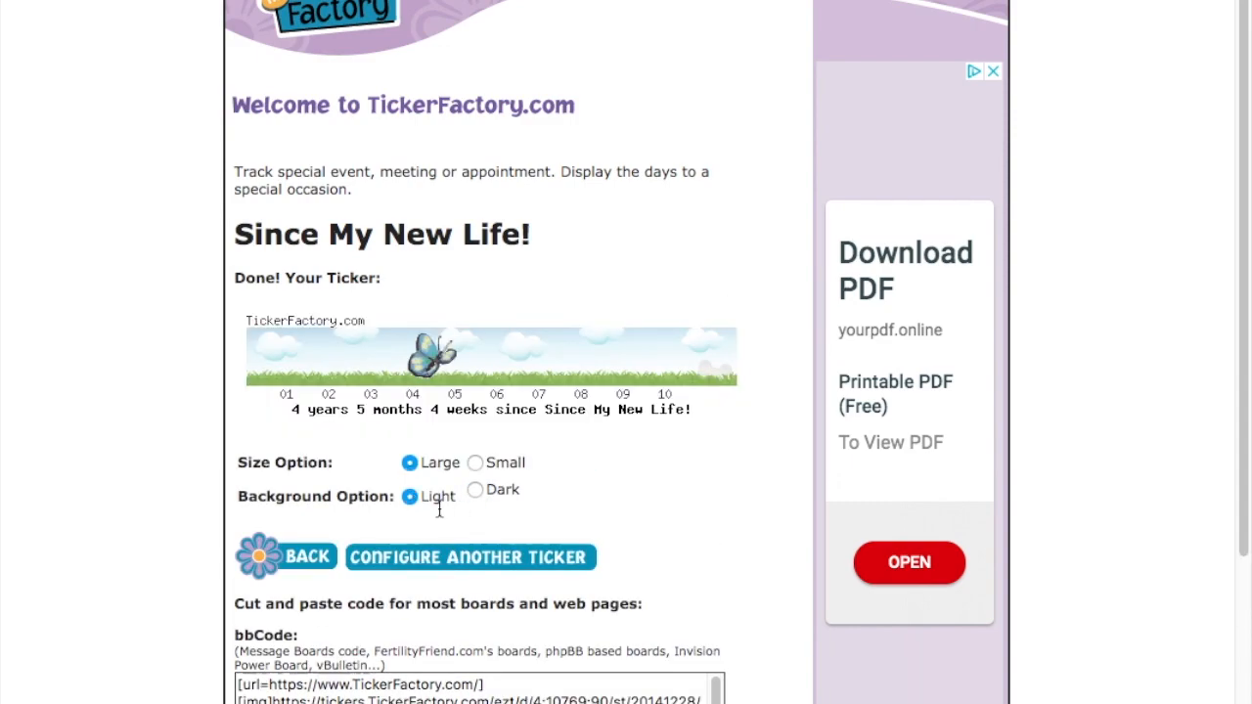
Step: Copy the ticker's whole Direct Image URL
scroll(562, 514, "down", 2)
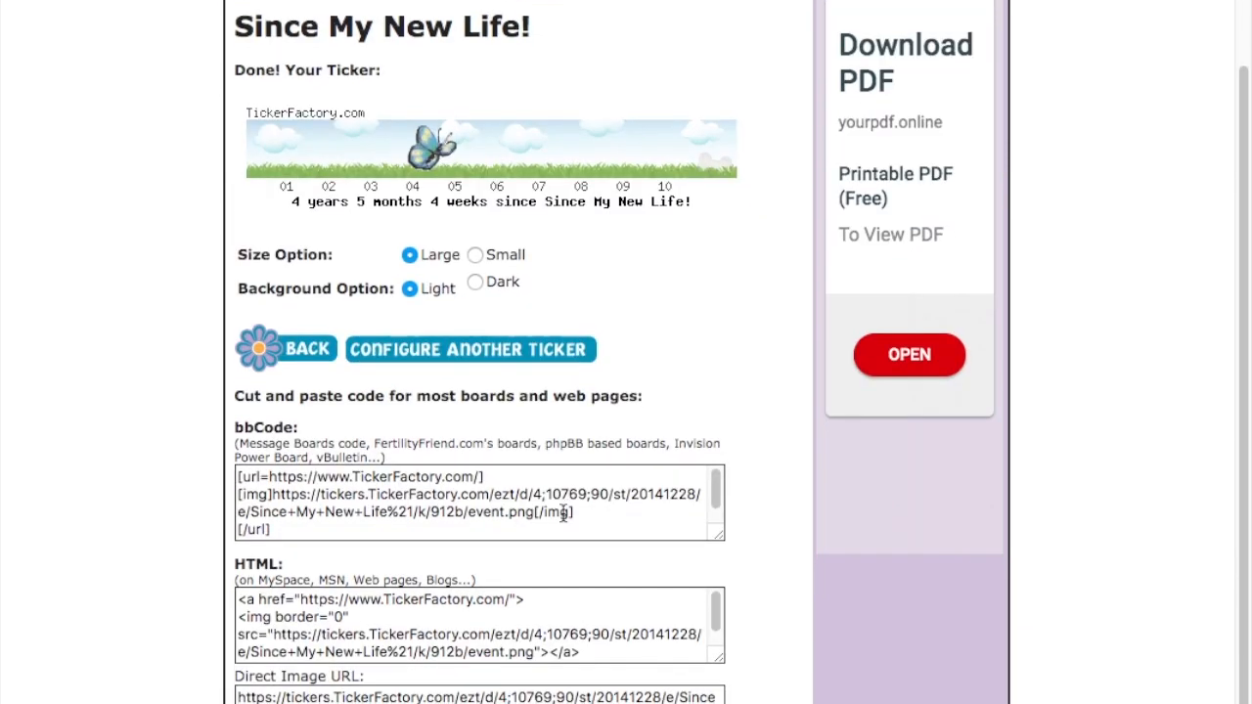
scroll(563, 515, "down", 1)
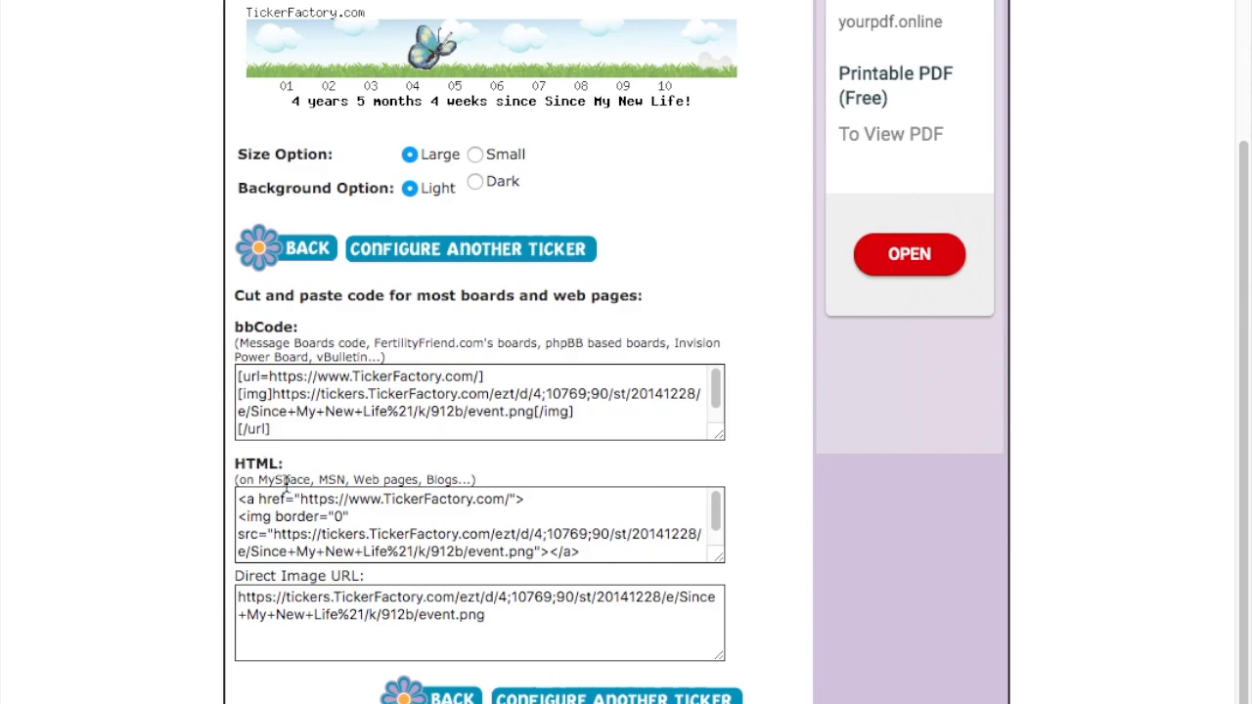
left_click(489, 619)
left_click_drag(489, 618, 231, 599)
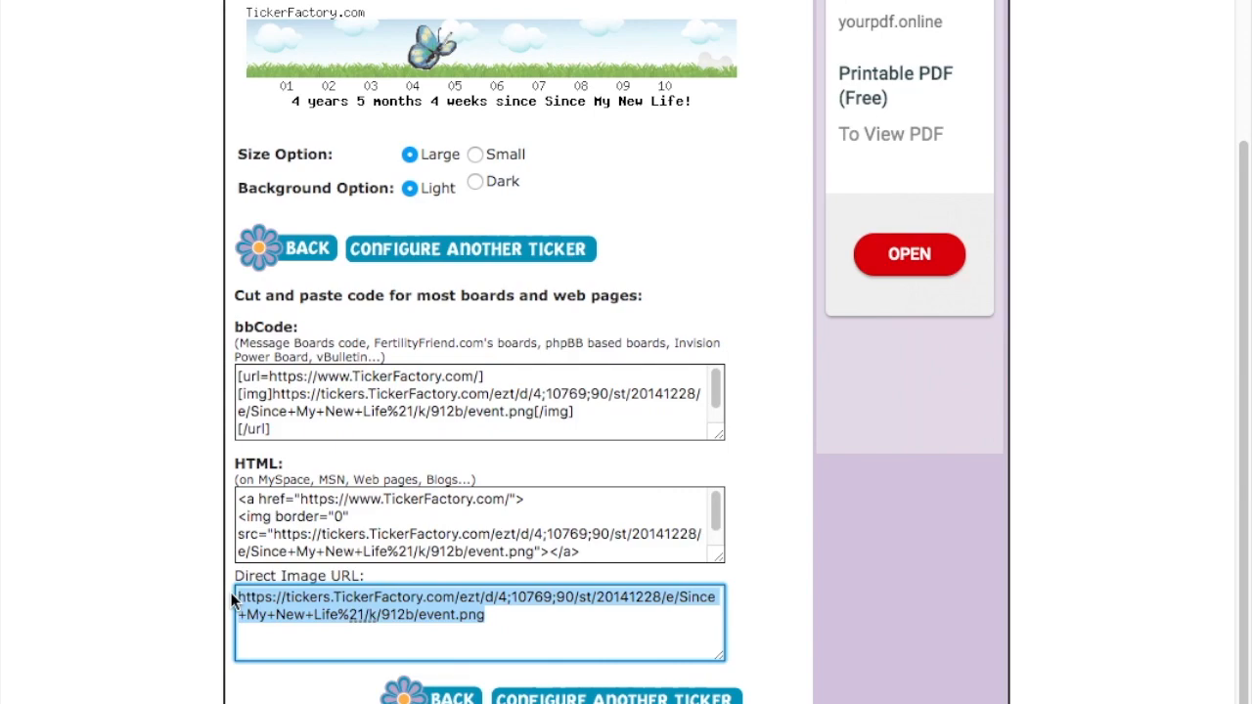
right_click(455, 610)
left_click(511, 575)
Step: Switch to the WFS community site and open the signature editor from the forums dashboard
scroll(521, 692, "up", 5)
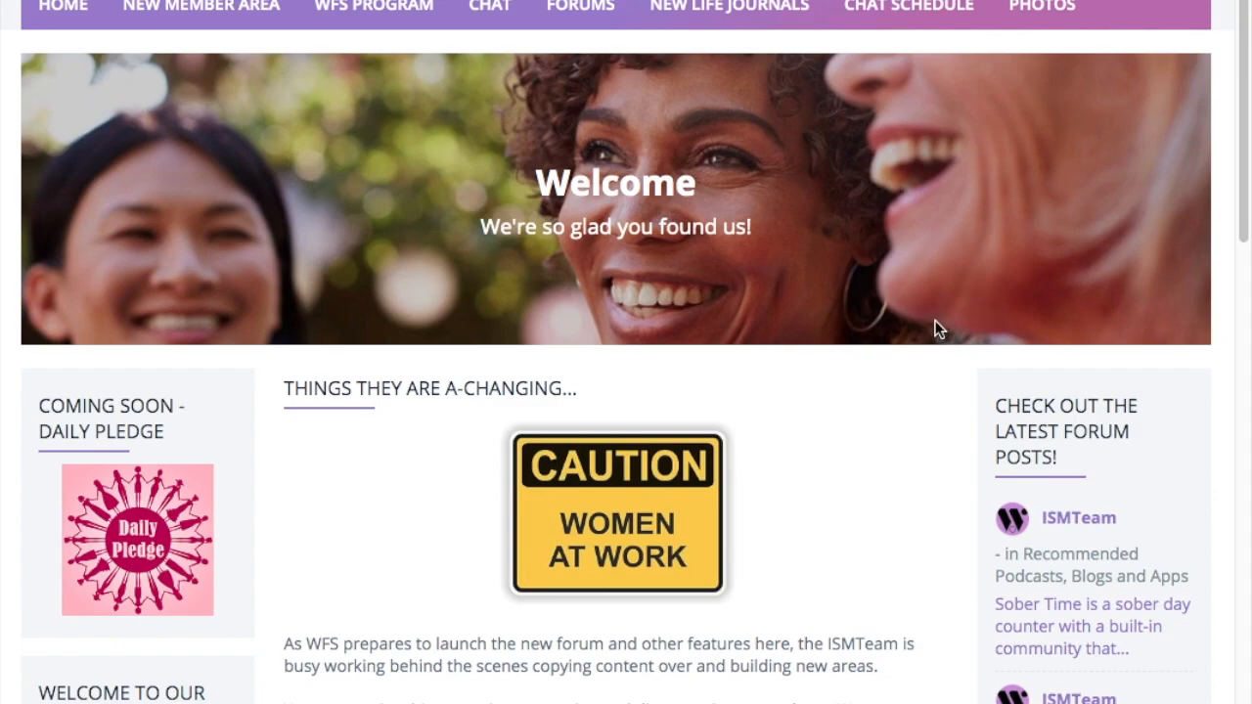
left_click(556, 14)
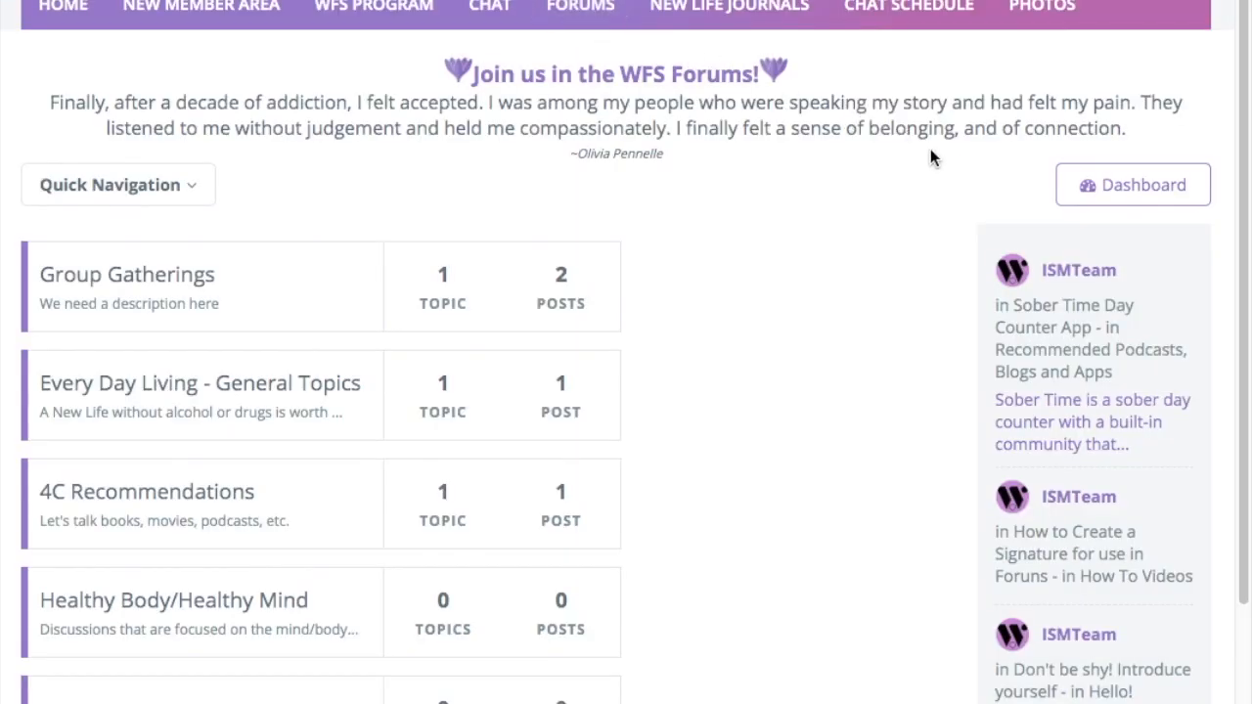
left_click(1119, 199)
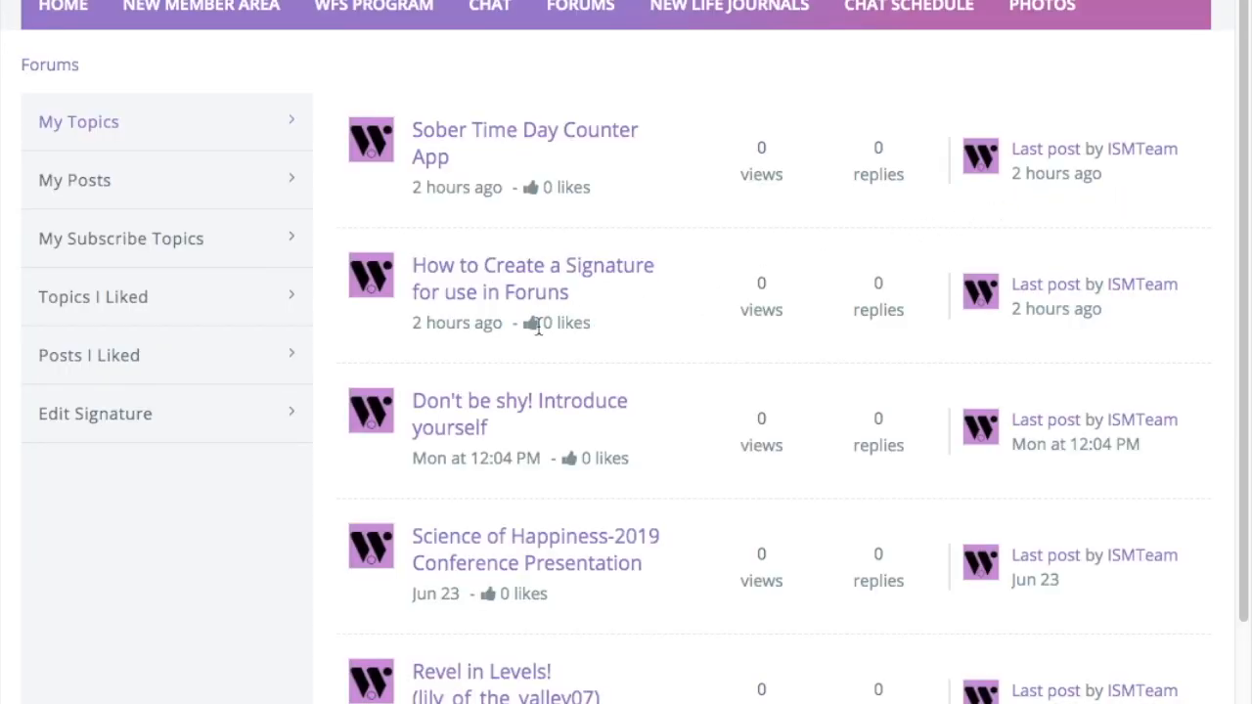
left_click(127, 428)
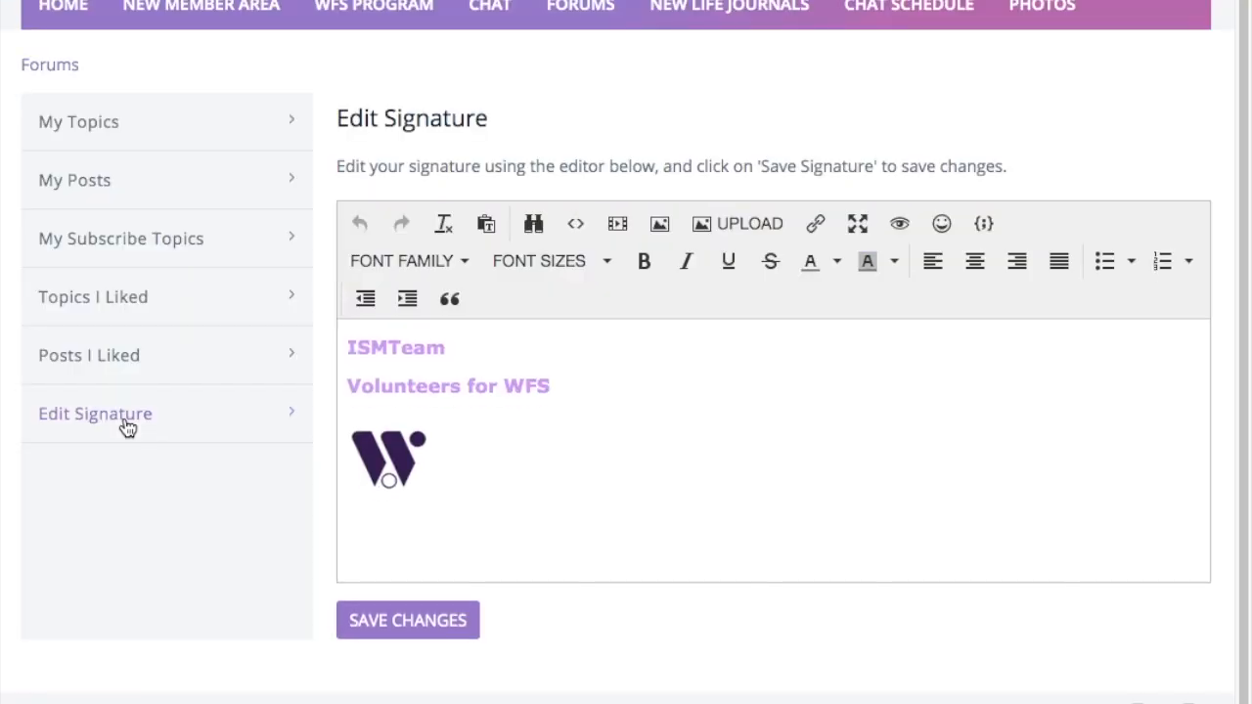
Step: Delete the W logo image below the text of the forum signature
left_click(456, 467)
left_click(441, 463)
left_click(364, 467)
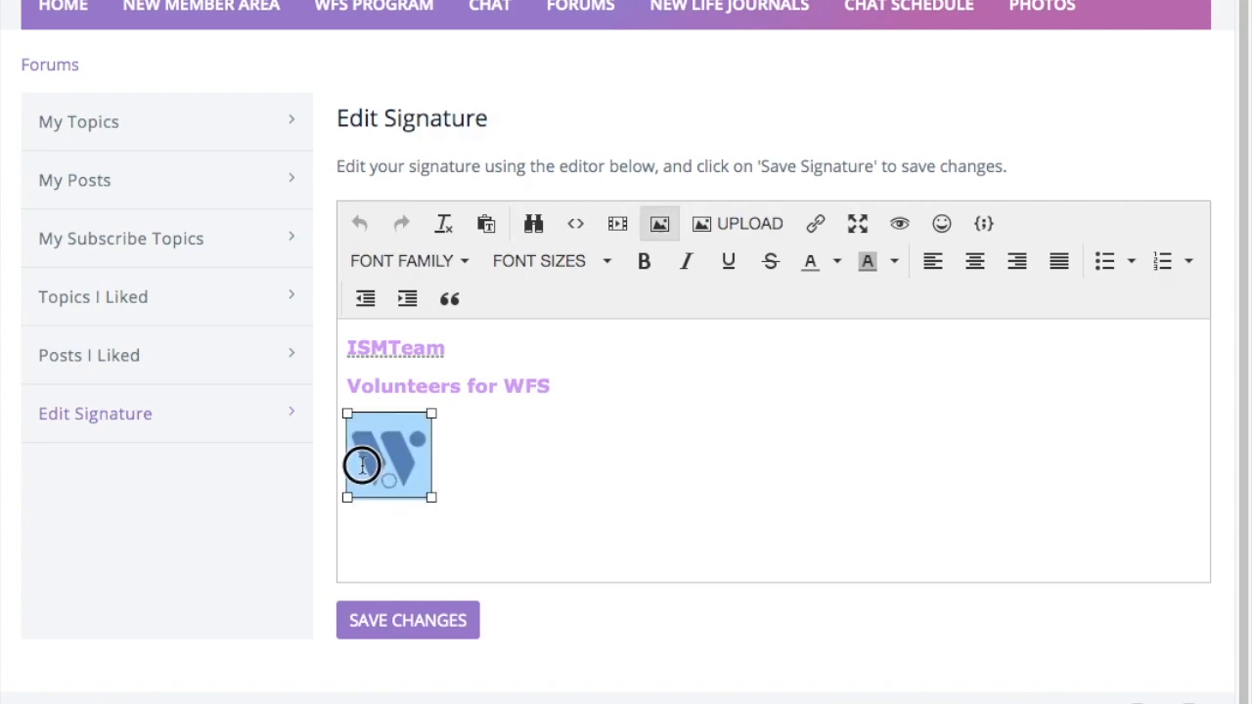
left_click(438, 464)
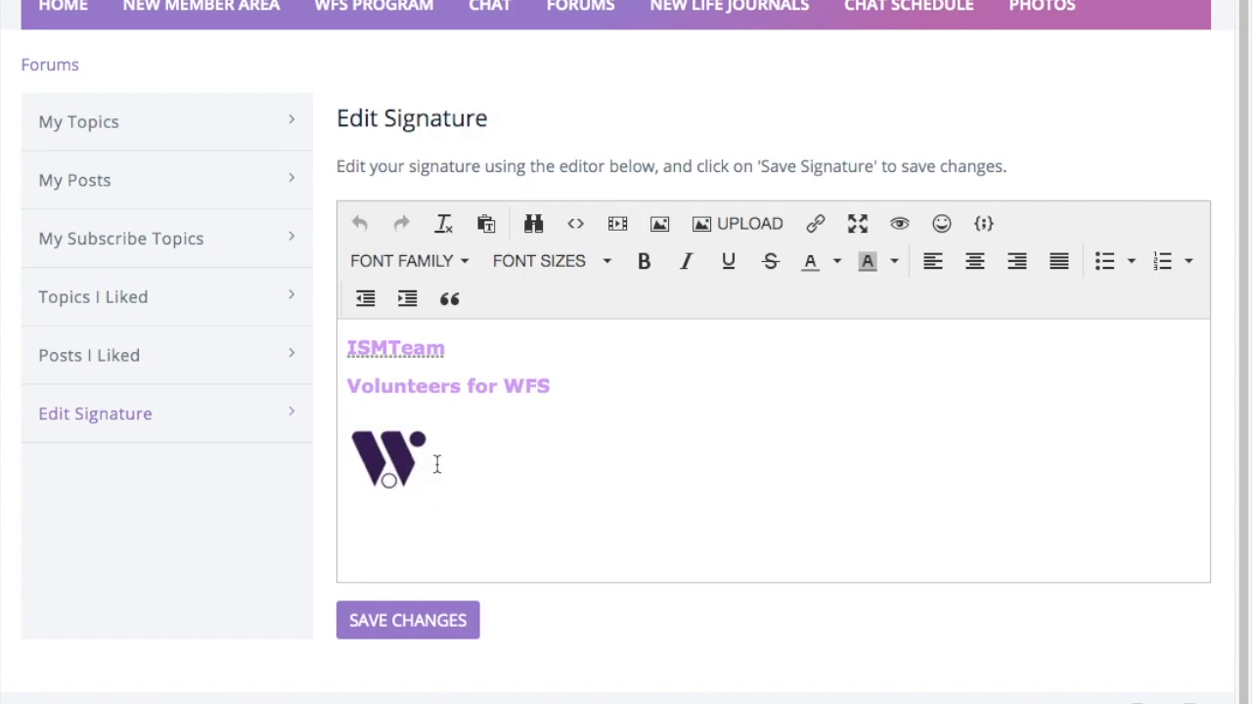
key("BackSpace")
key("BackSpace")
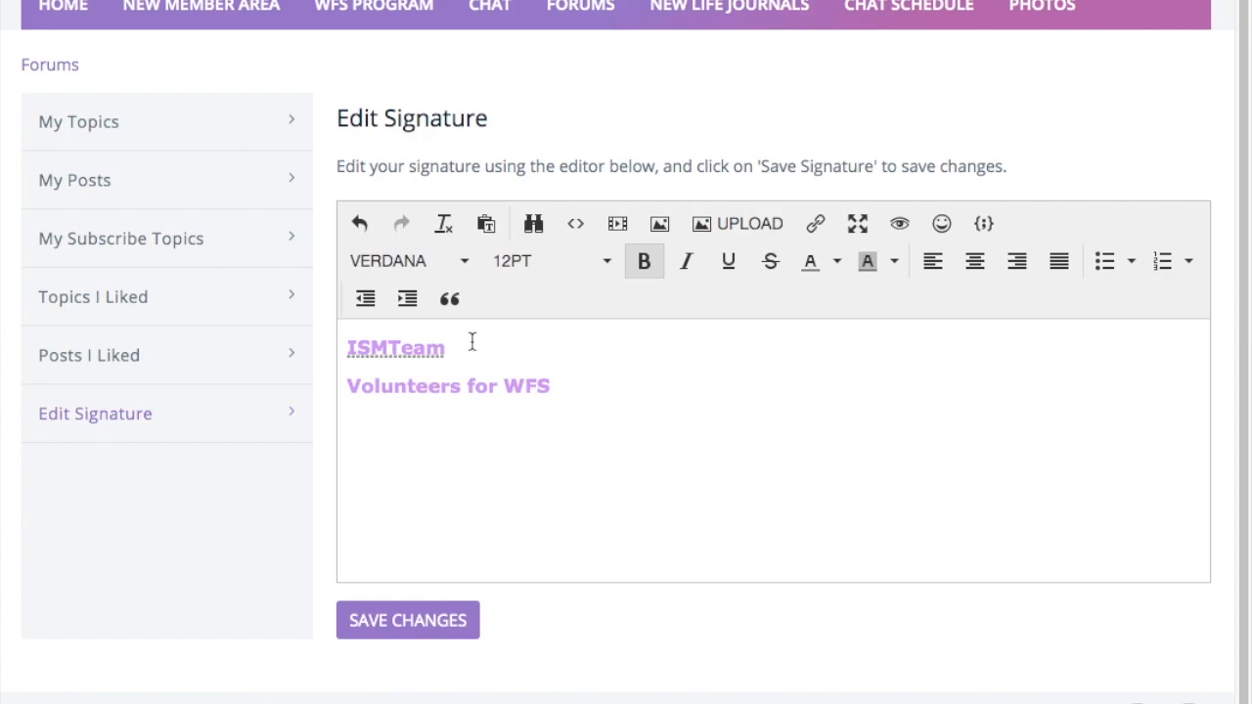
Step: Insert an image after "Volunteers for WFS" in the signature, using the copied ticker URL as its source
left_click(660, 225)
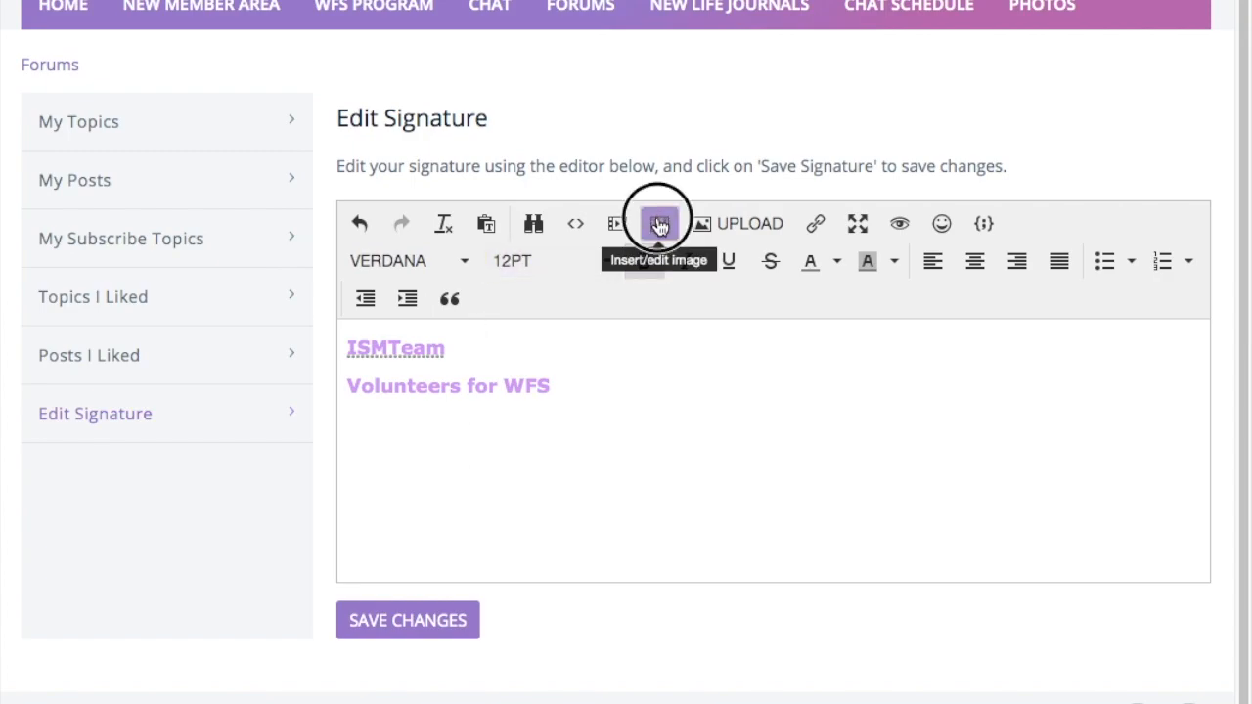
left_click(592, 314)
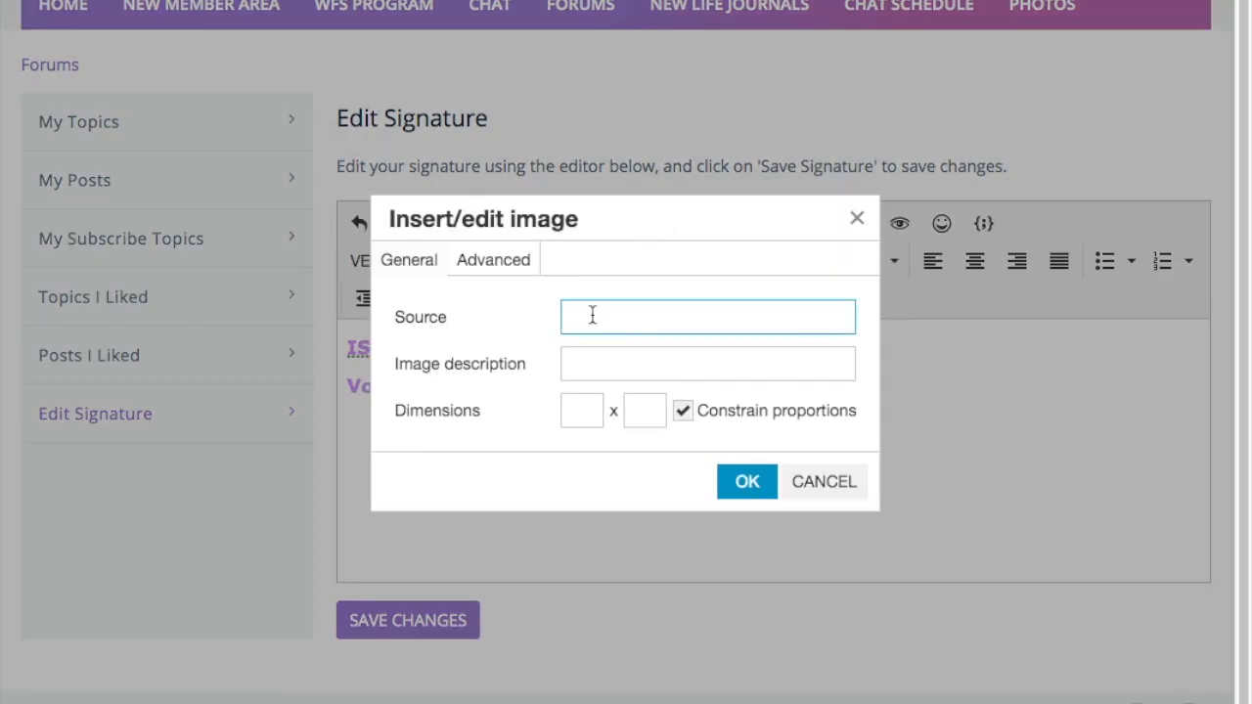
key("super+v")
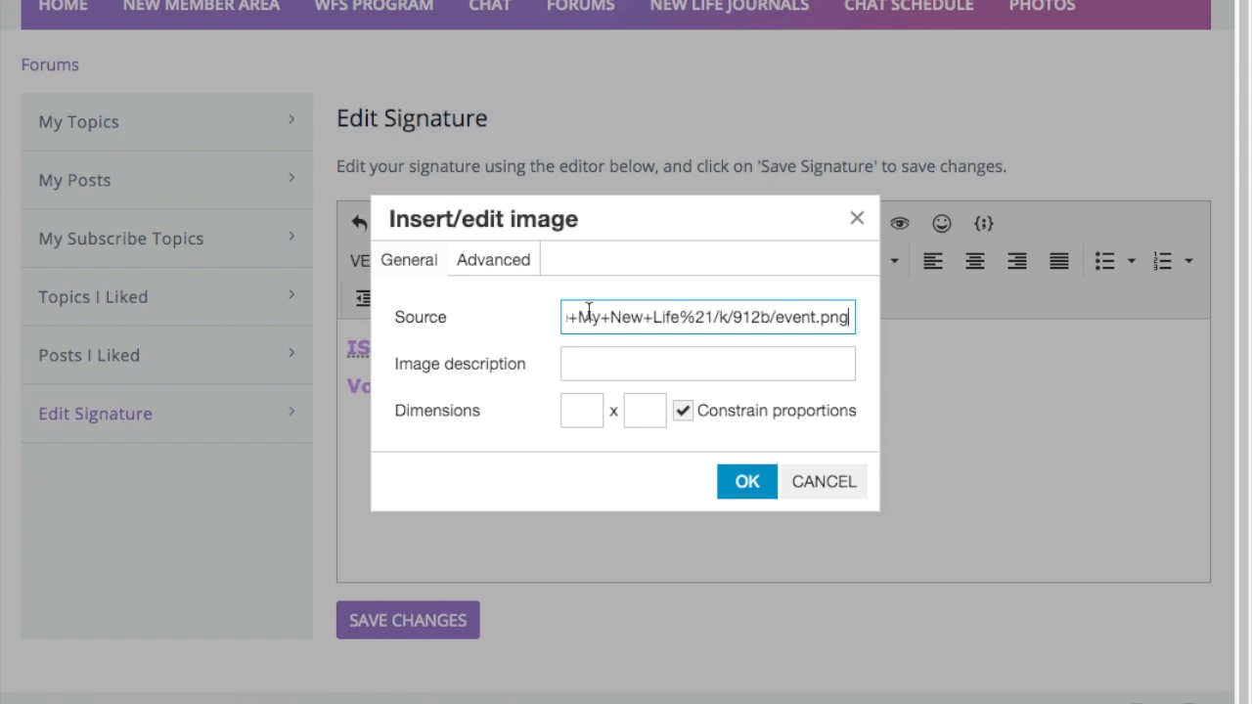
left_click(630, 403)
left_click(744, 483)
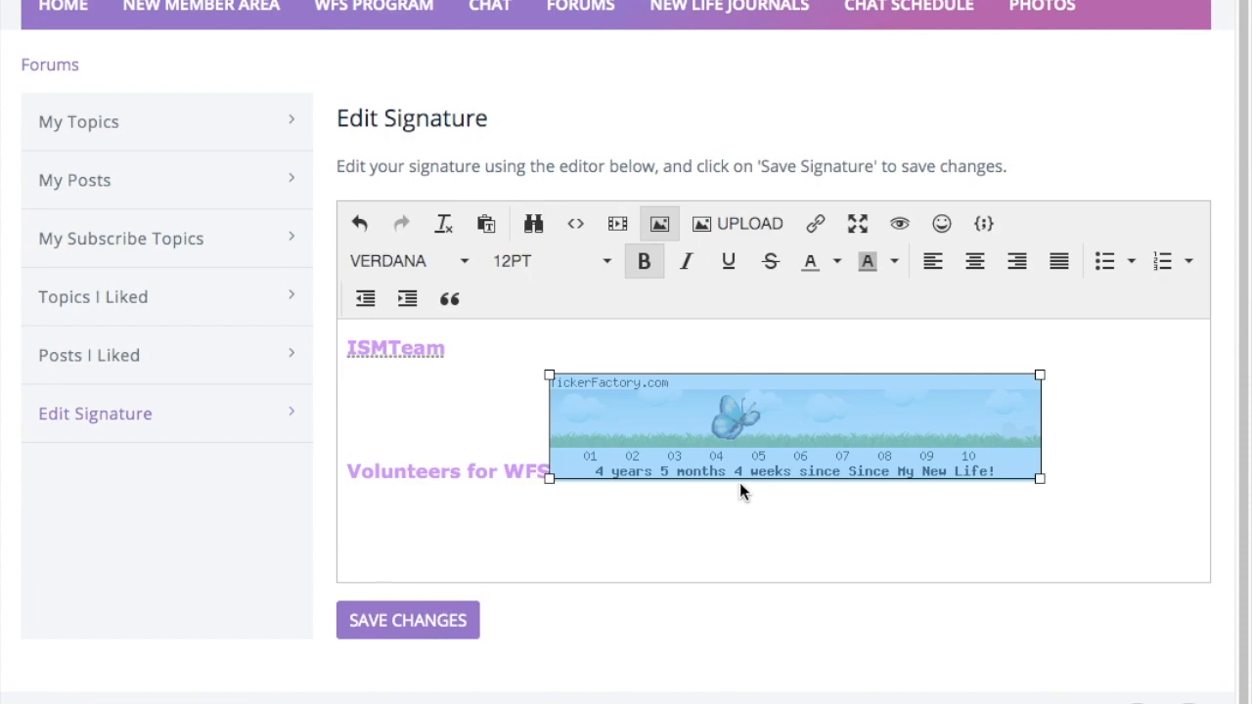
Step: Move the ticker image onto its own line below "Volunteers for WFS" and save the signature
left_click(735, 506)
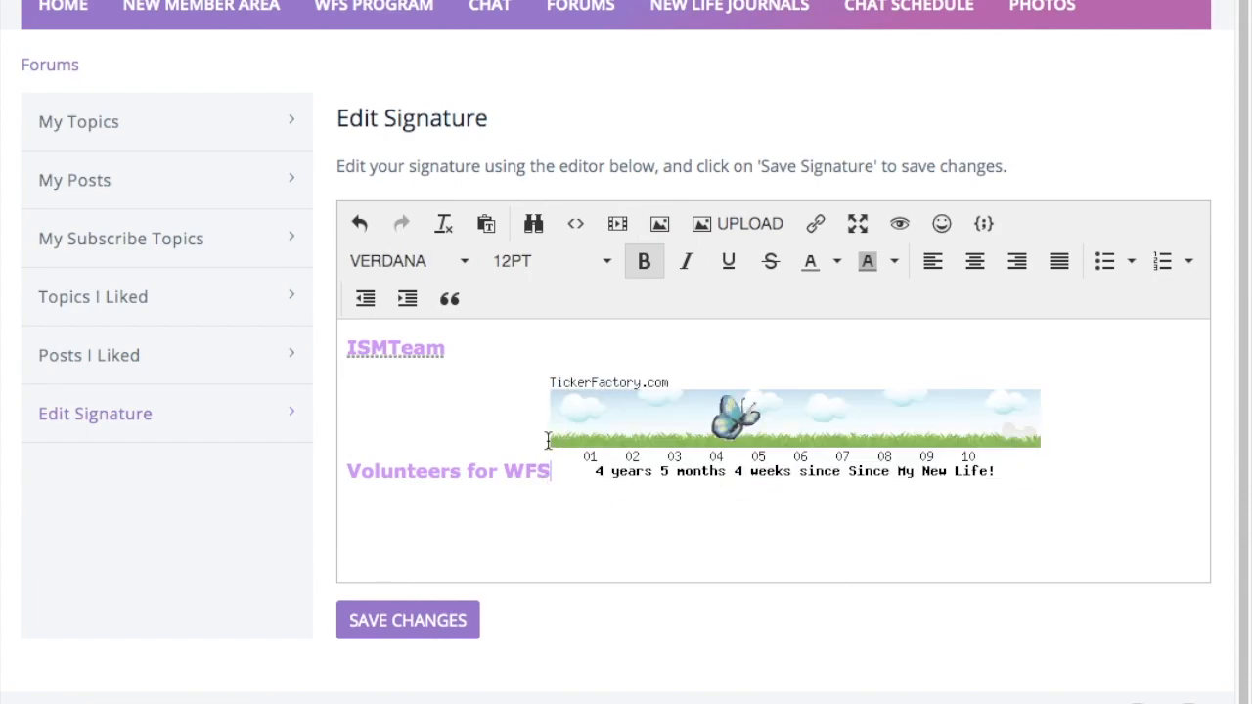
key("Return")
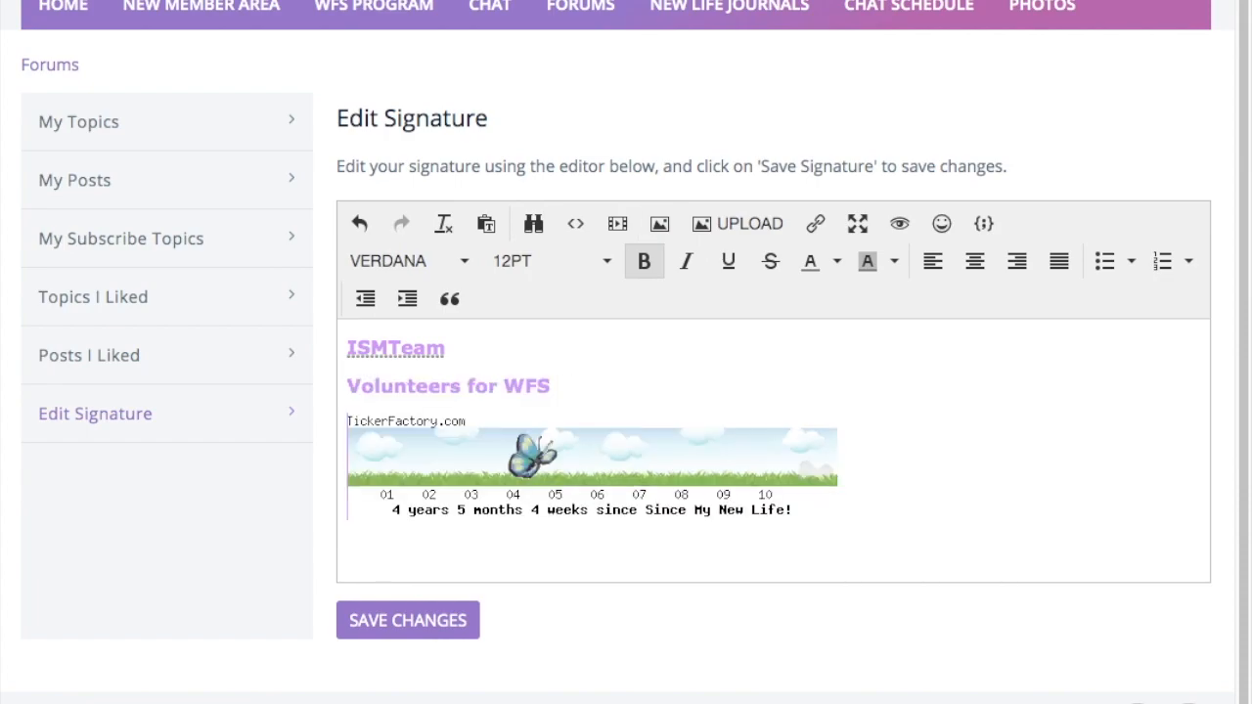
left_click(408, 623)
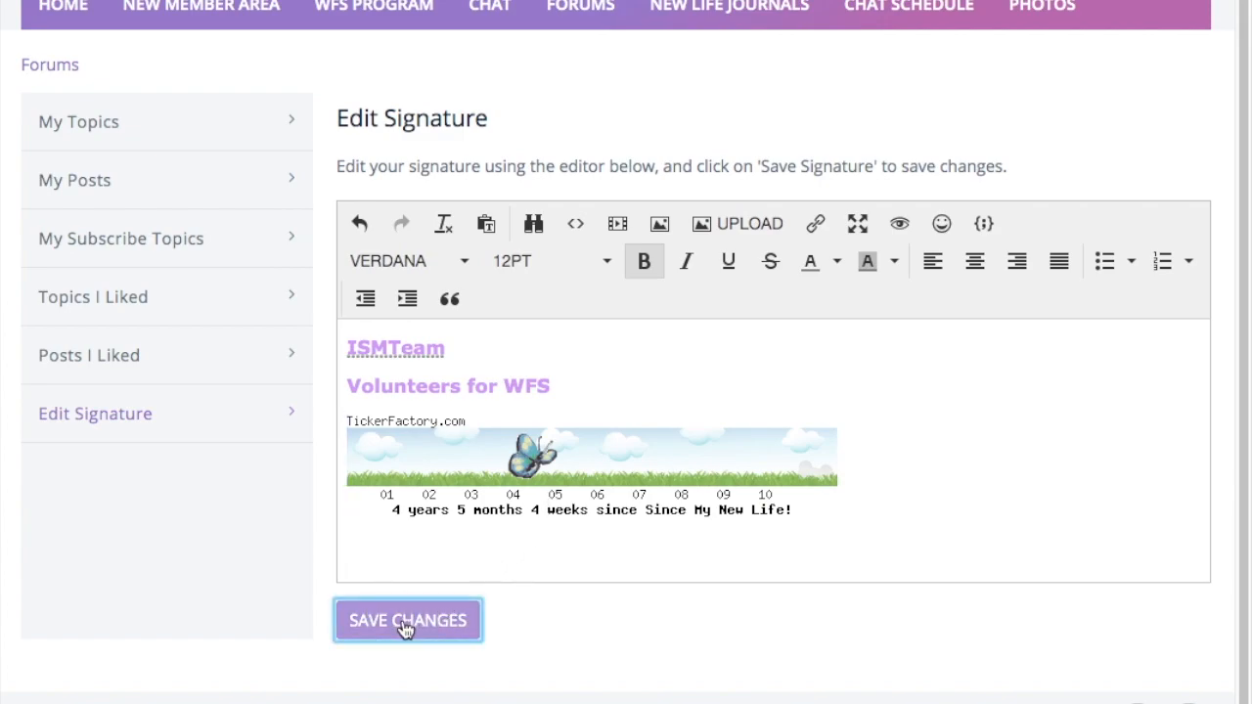